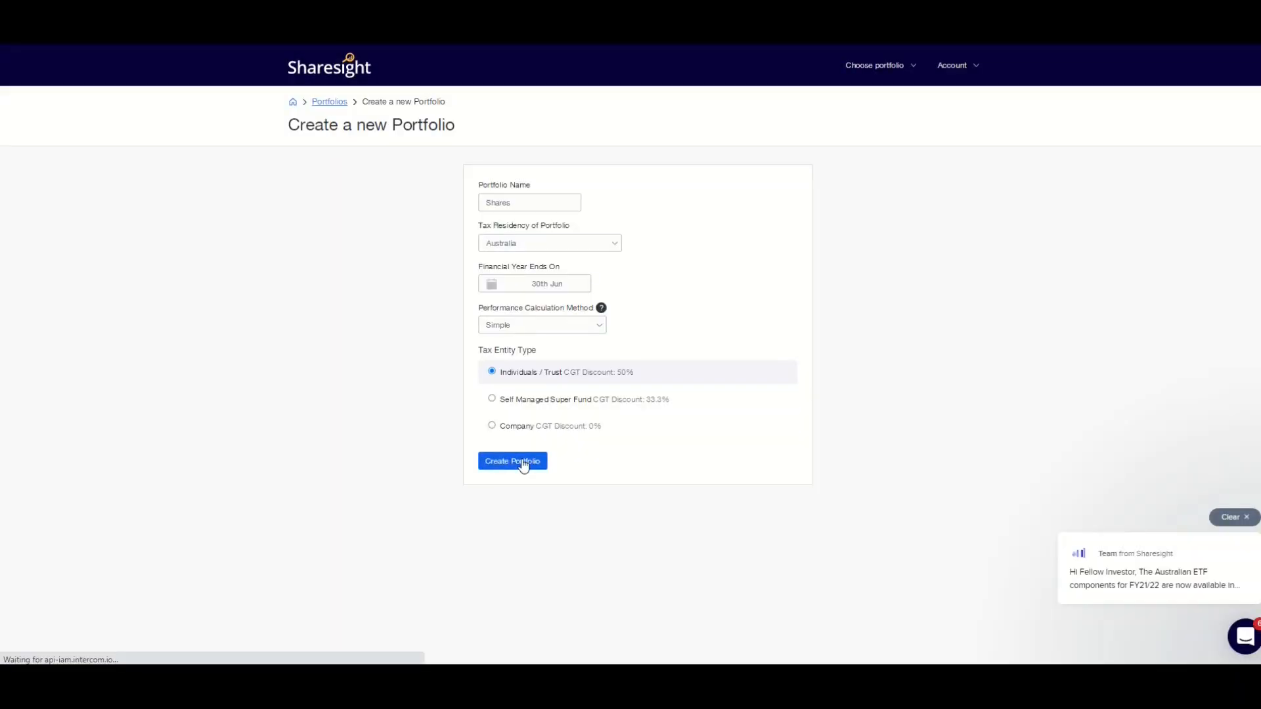
Create the Shares portfolio and open the CommSec broker import by searching brokers for comm
left_click(523, 463)
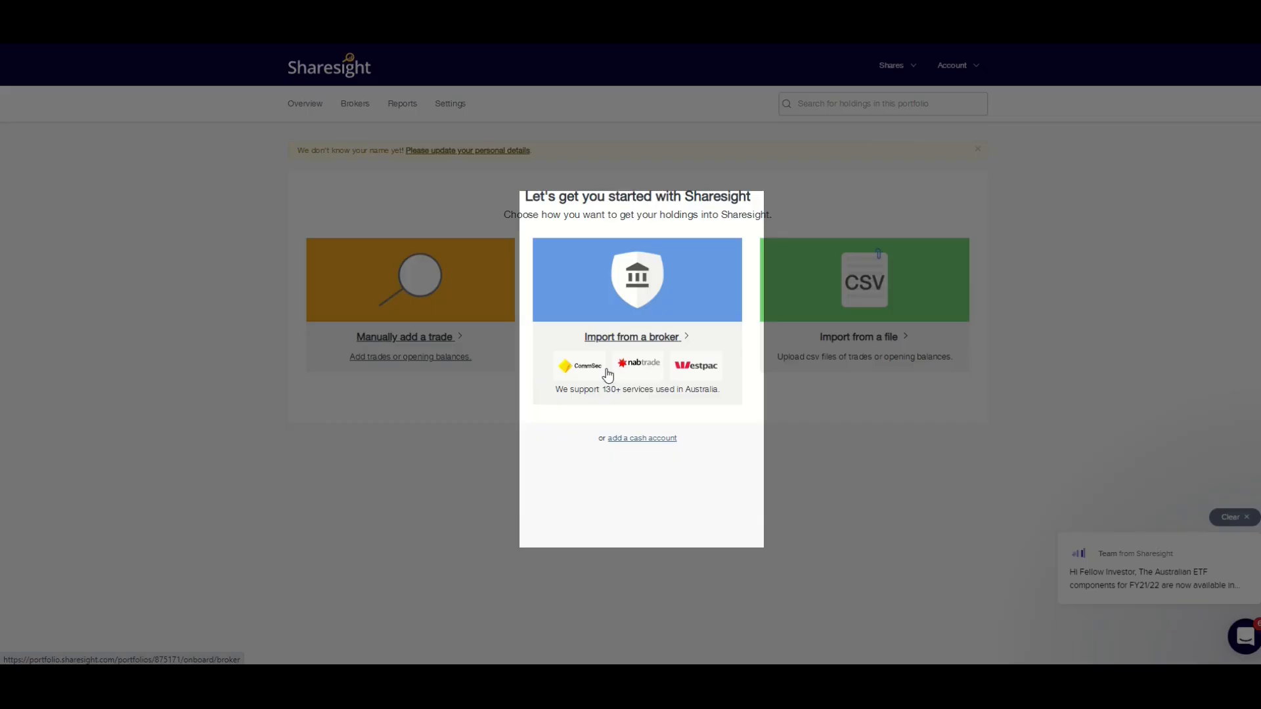
left_click(607, 375)
type("b")
key("BackSpace")
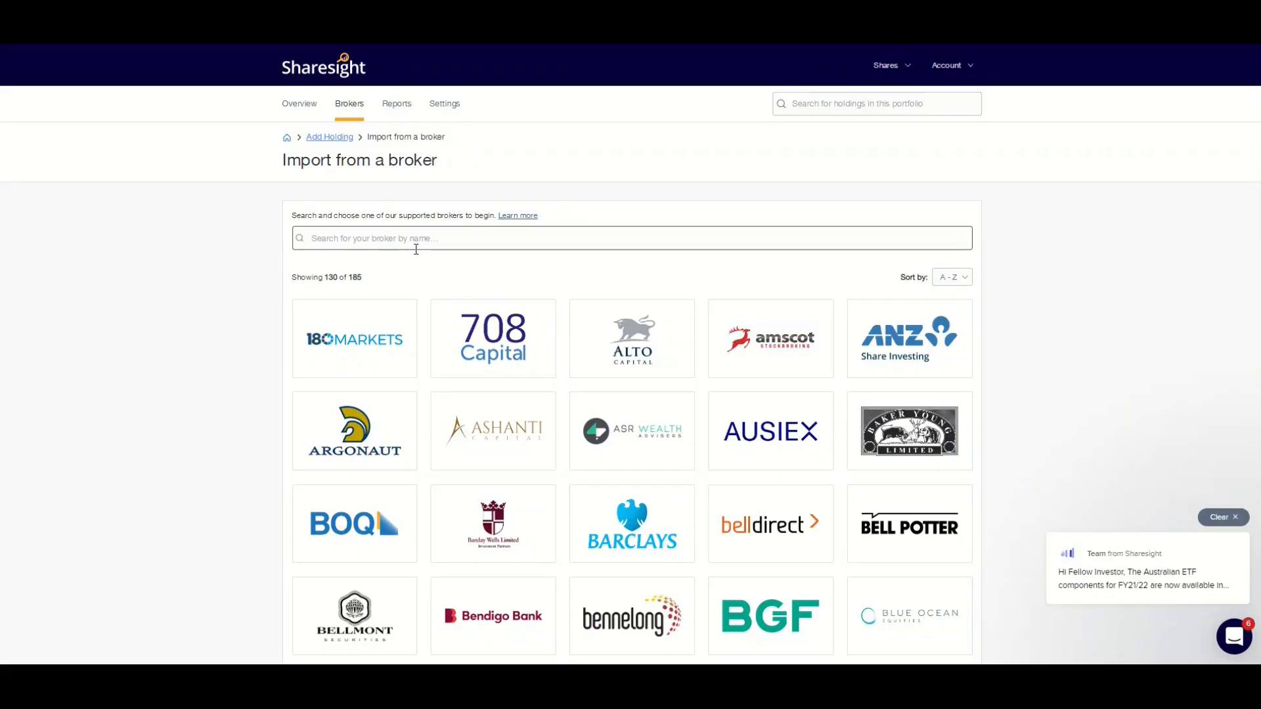
type("comm")
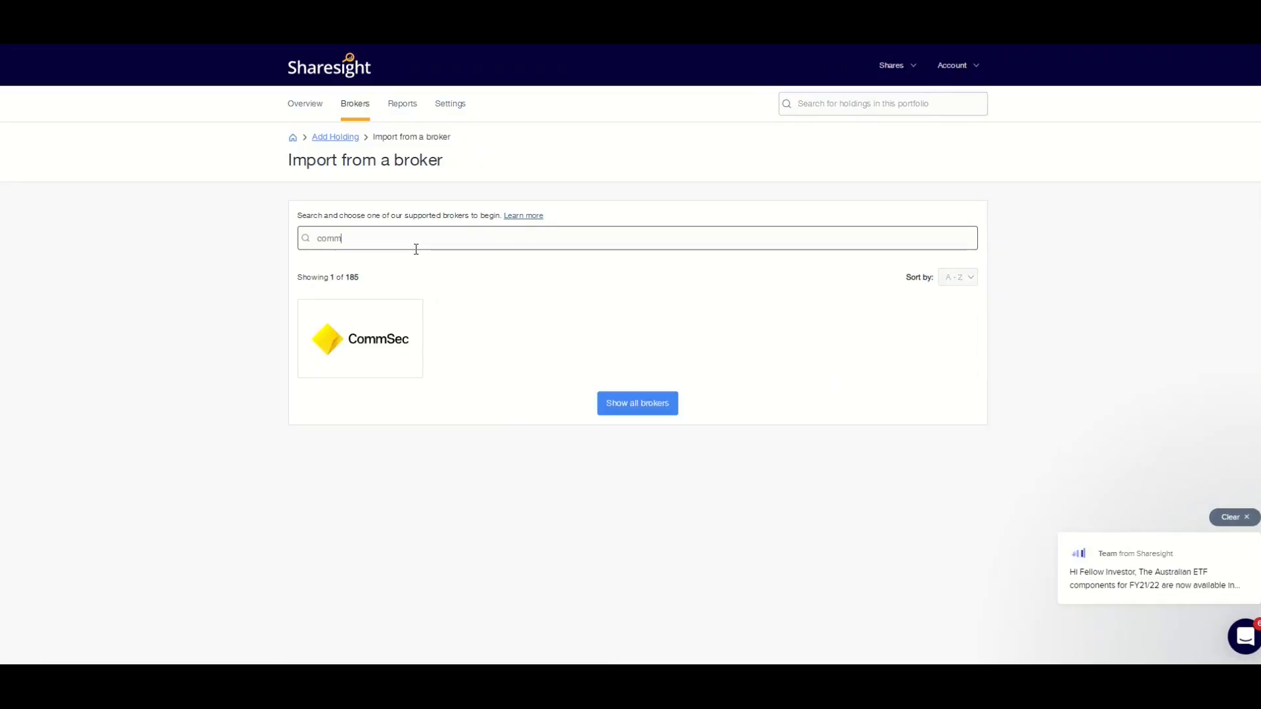
left_click(374, 346)
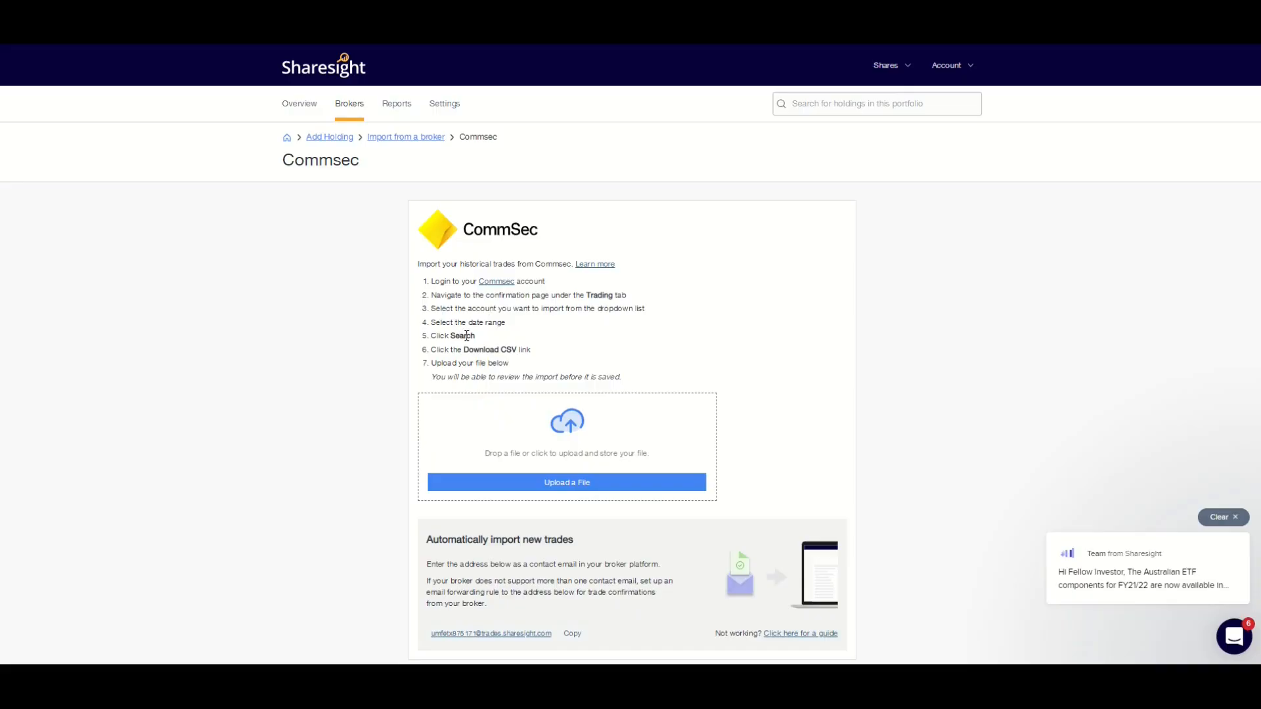
Read the CommSec import instructions and scroll through the portfolio overview chart and holdings
left_click_drag(430, 350, 531, 352)
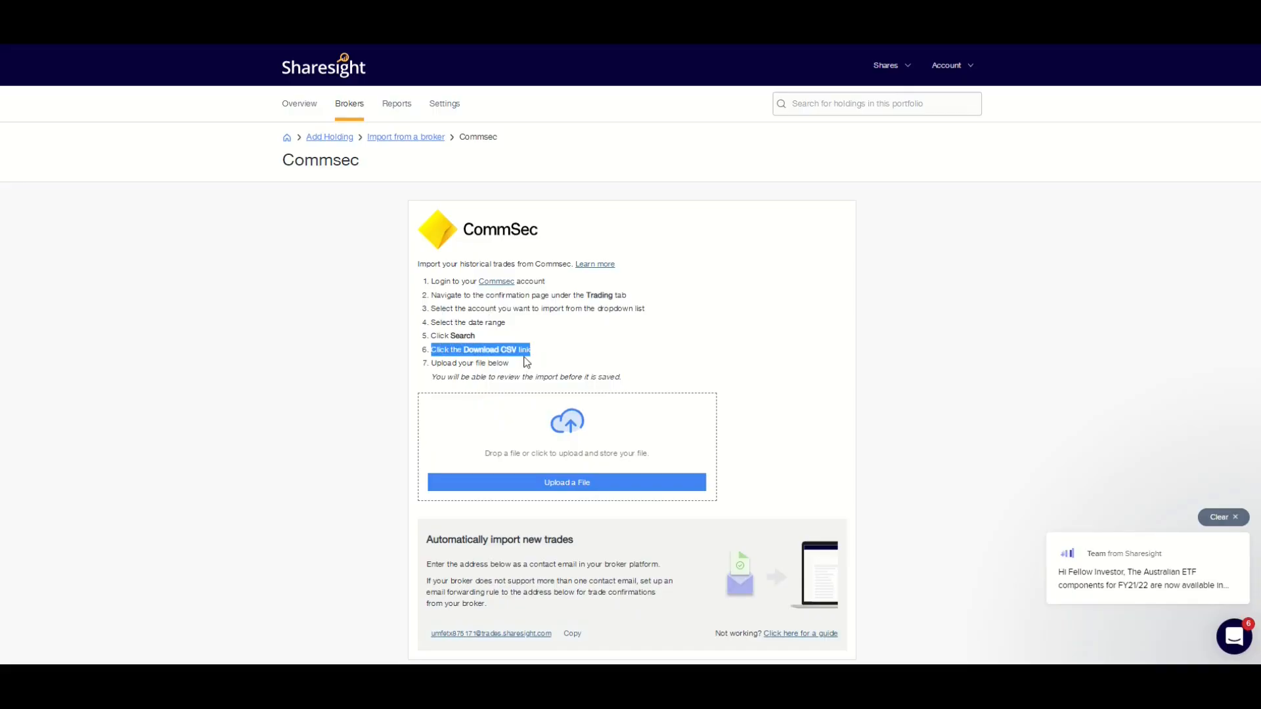
left_click(504, 365)
scroll(537, 371, "down", 1)
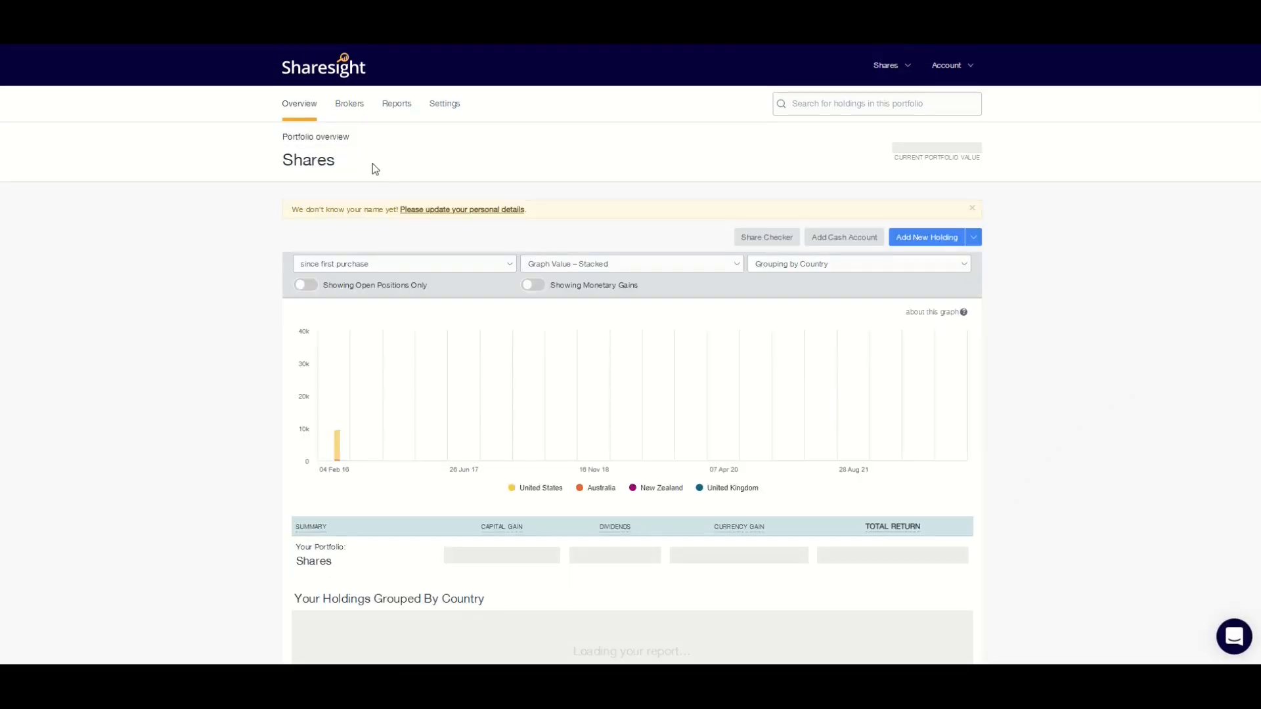
scroll(471, 234, "down", 3)
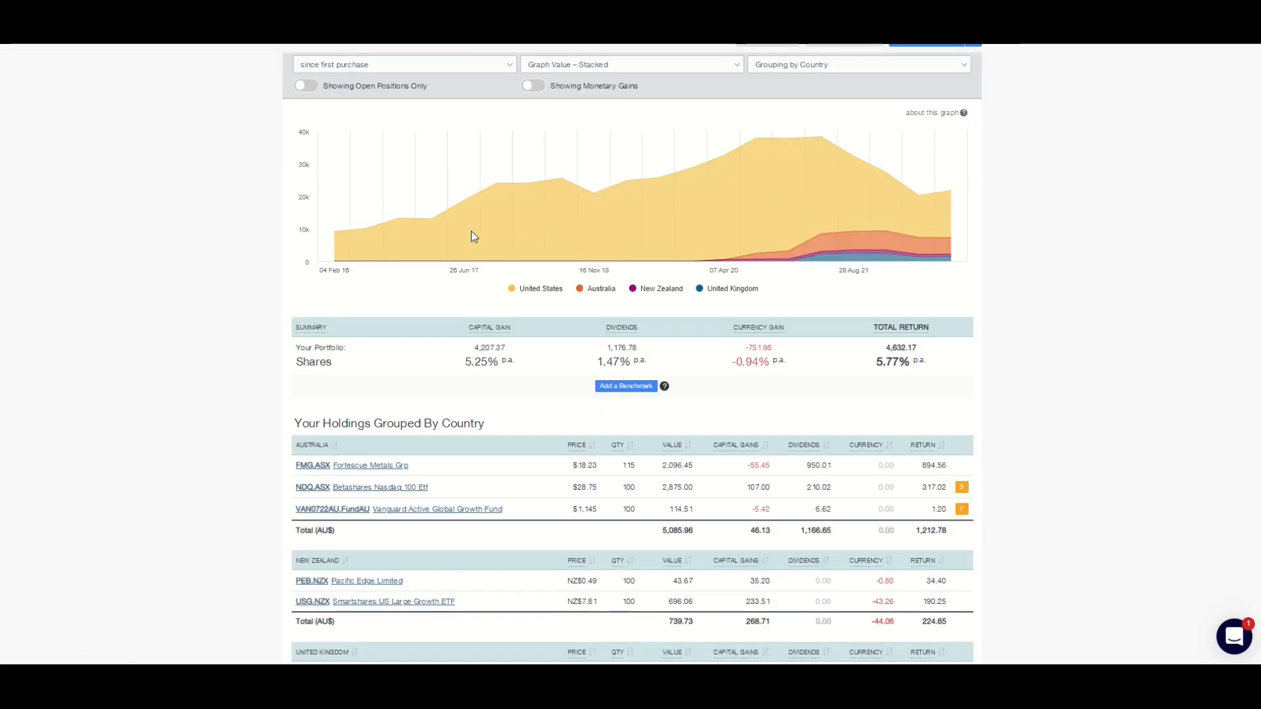
scroll(475, 236, "up", 3)
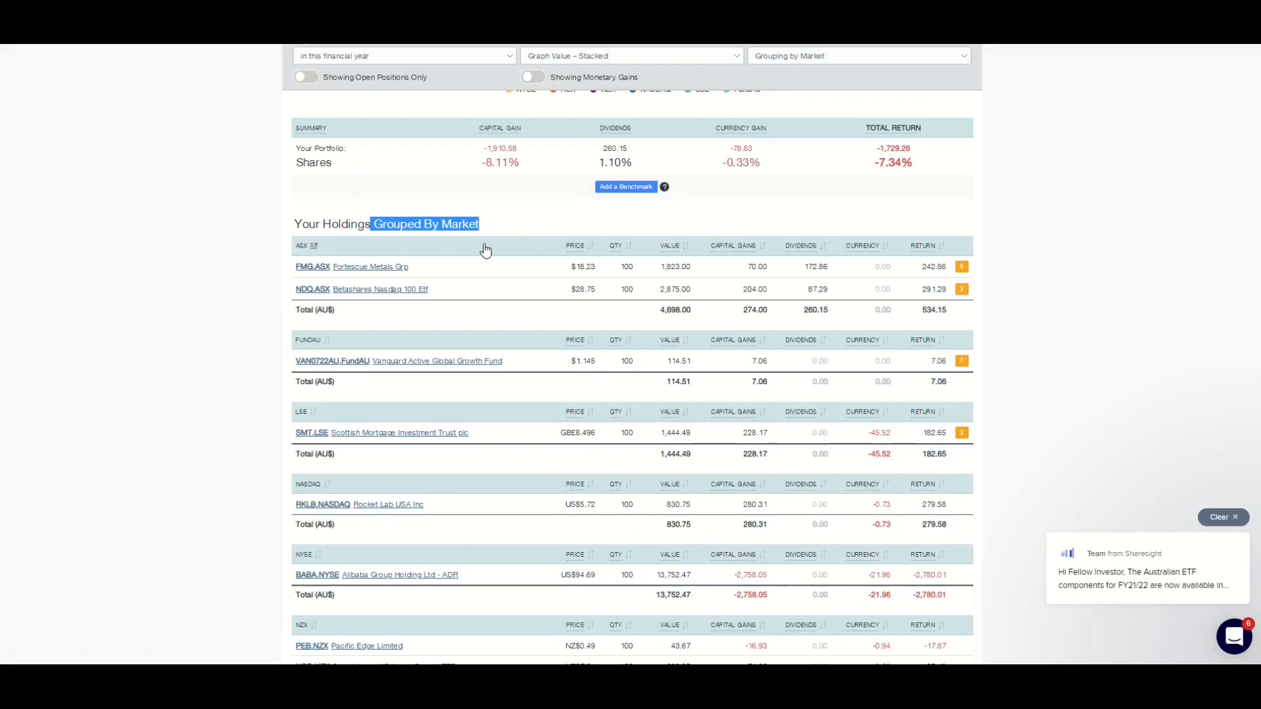
scroll(486, 260, "down", 2)
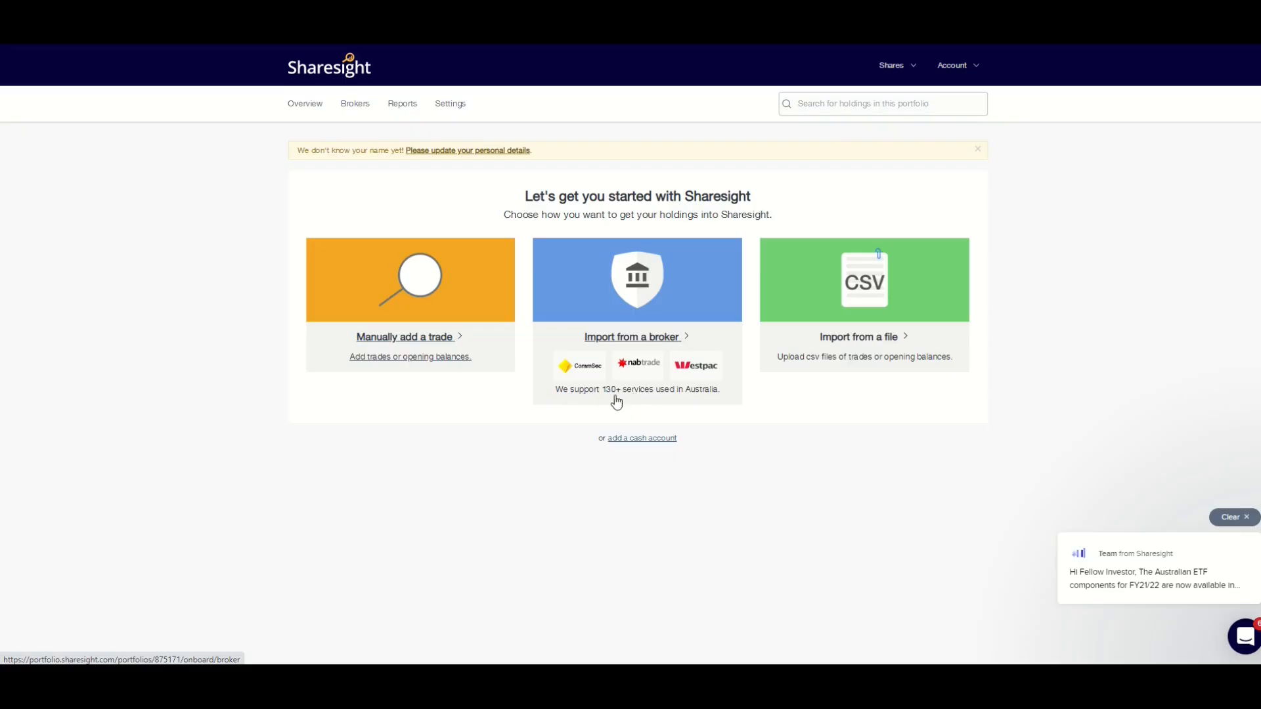
Choose import from a file and download the opening balance CSV template
left_click(683, 402)
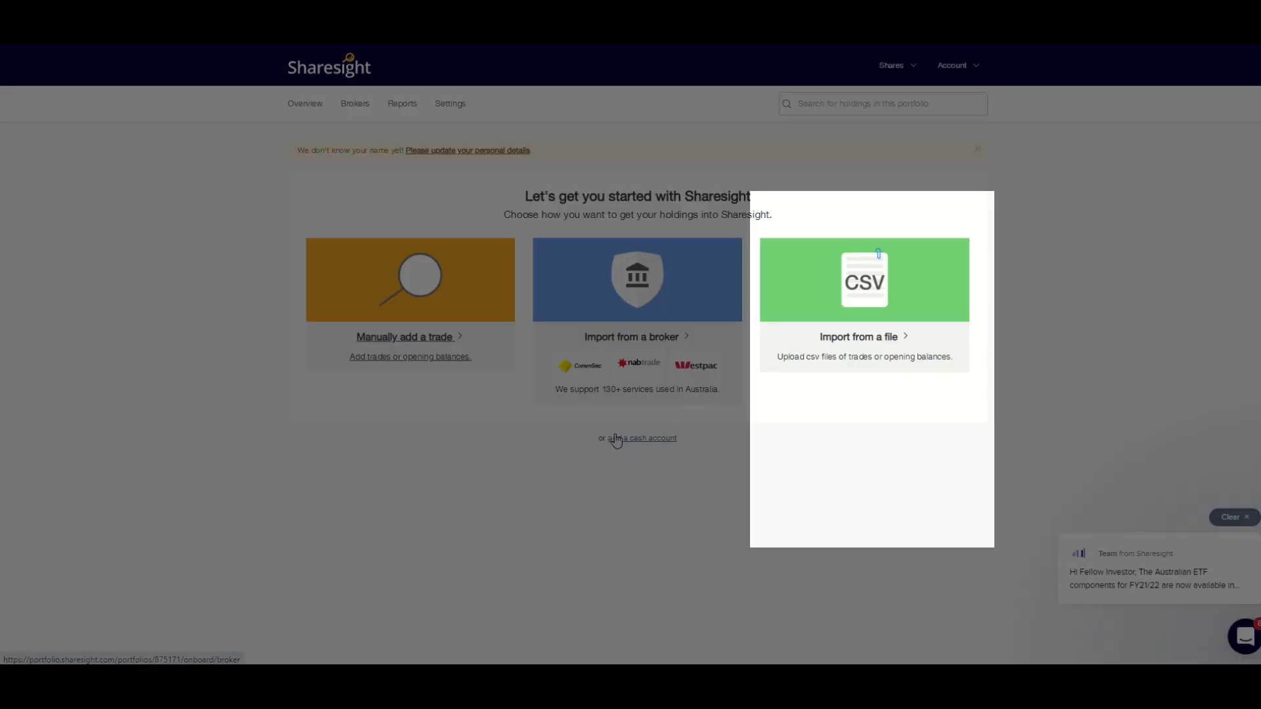
left_click(864, 340)
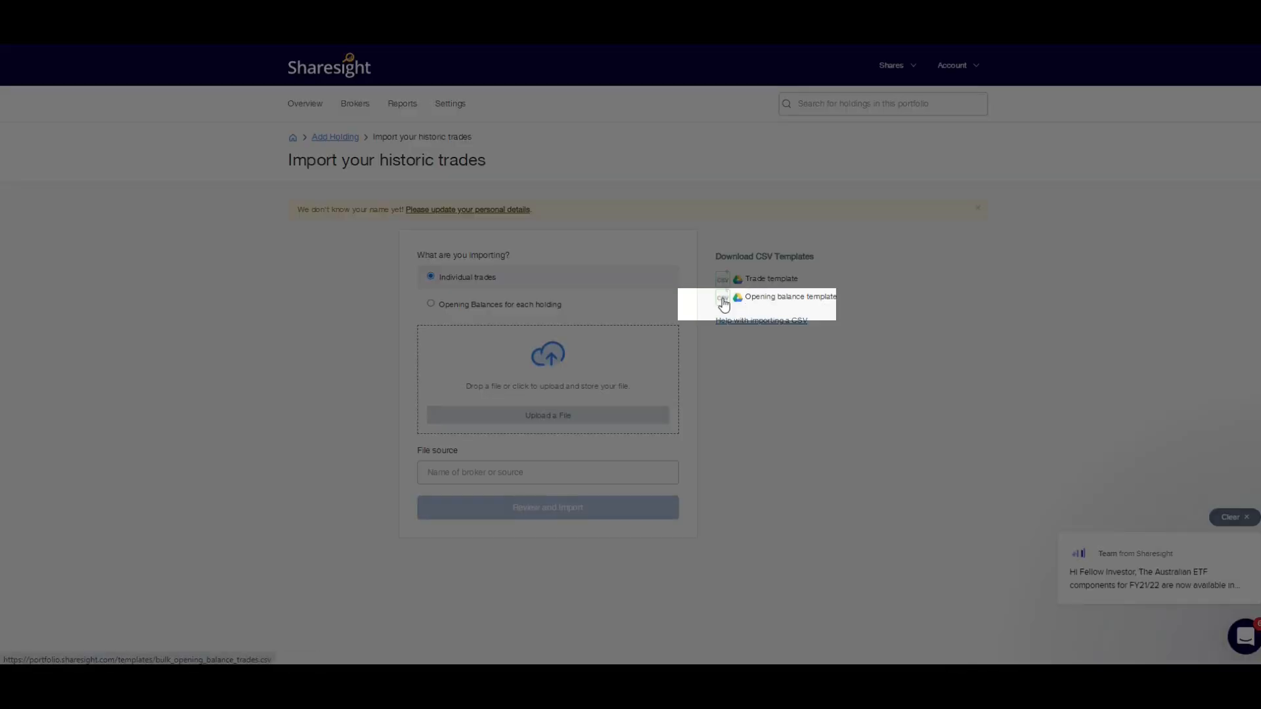
left_click(725, 301)
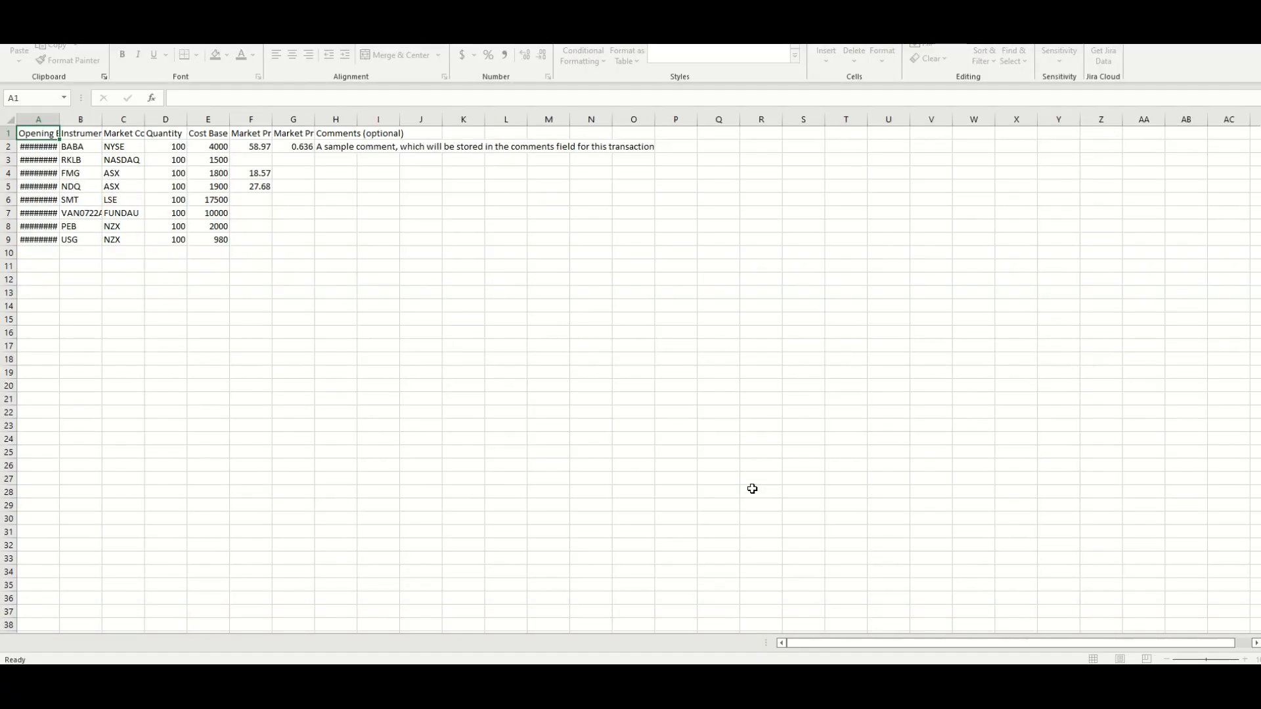
Widen the template's columns so the headers and dates are readable
double_click(59, 119)
left_click(90, 149)
left_click_drag(61, 134, 433, 134)
double_click(368, 119)
left_click(420, 160)
Replace the sample comment in cell H2 with Opening balance
left_click(506, 148)
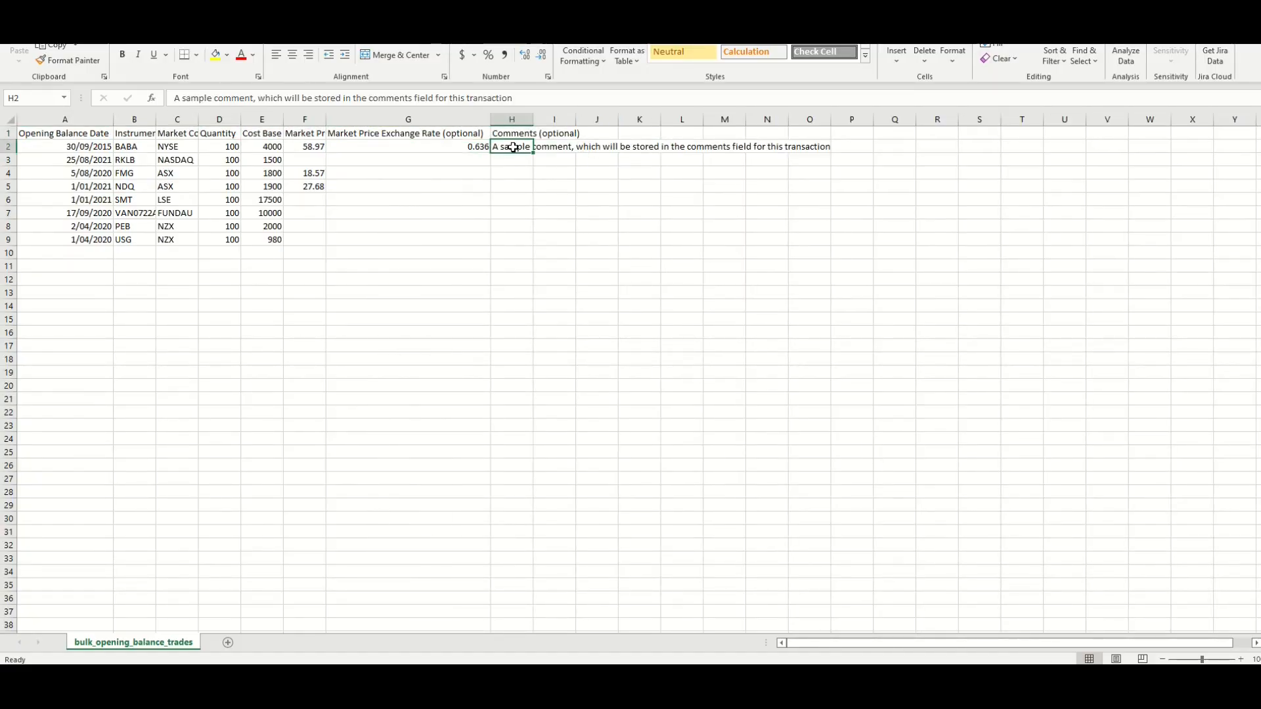
type("Opening")
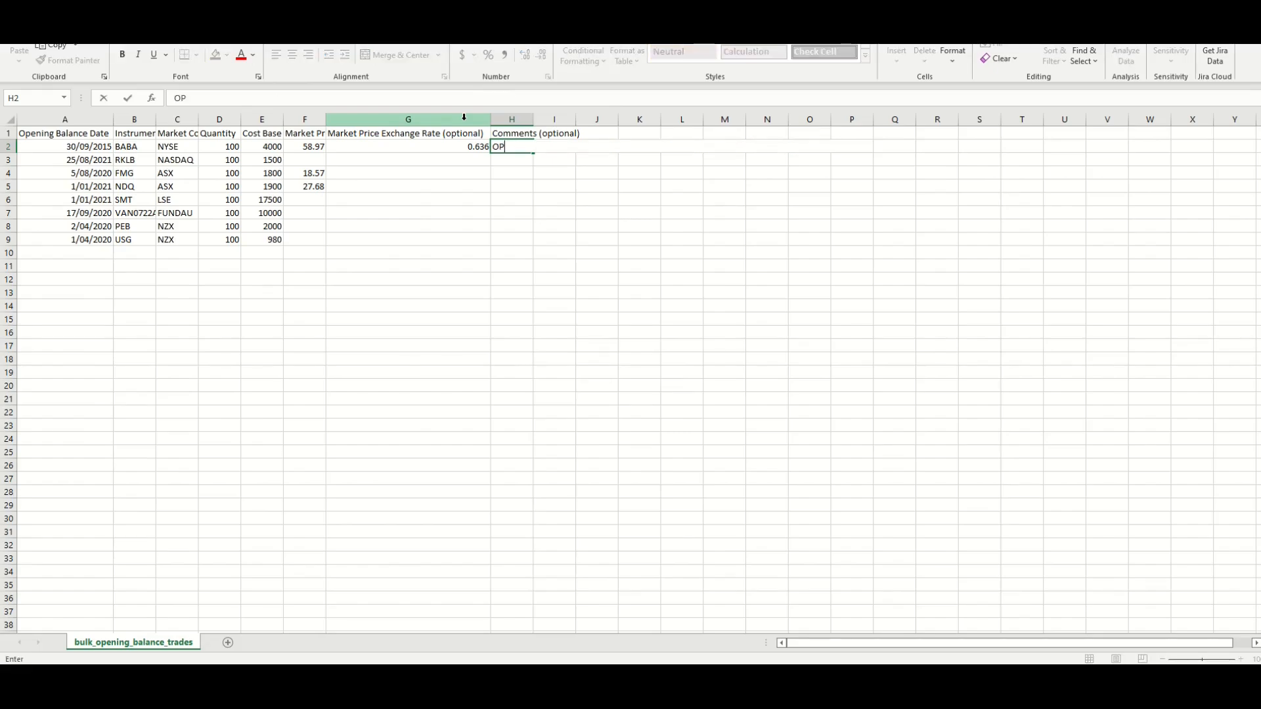
type(" balance")
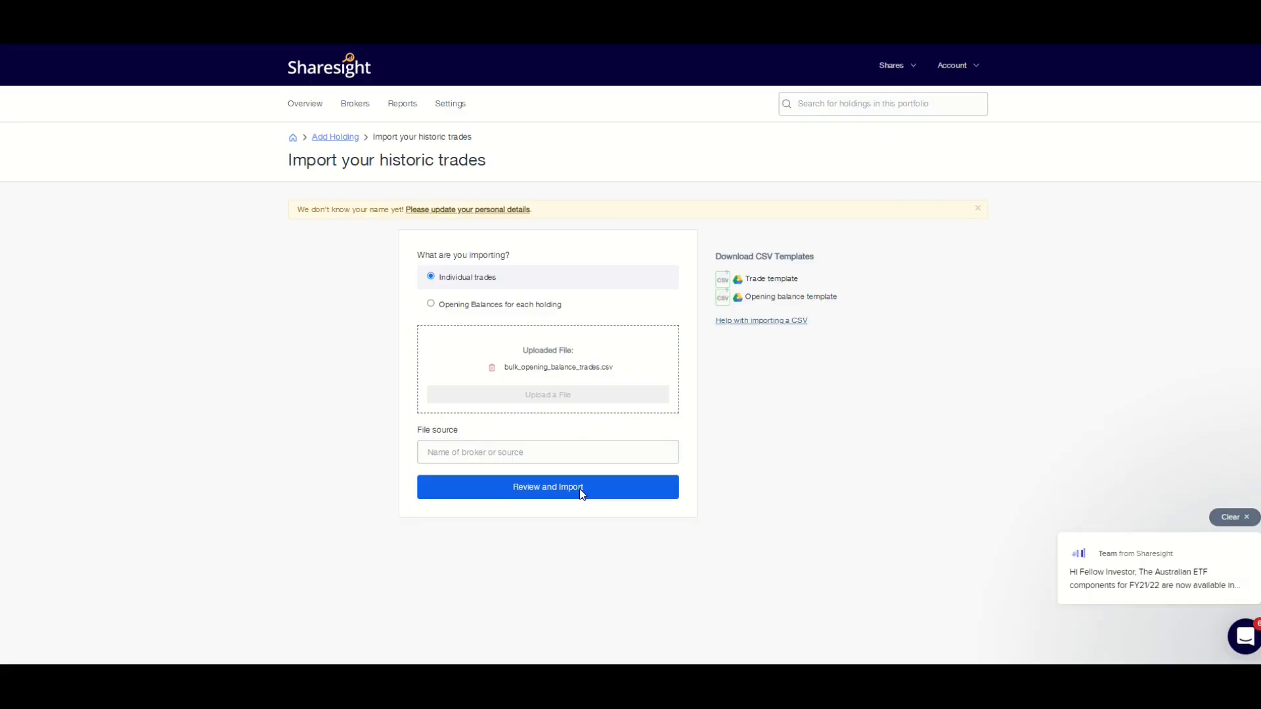
Submit the uploaded bulk_opening_balance_trades.csv file for review and import
left_click(580, 493)
scroll(440, 276, "down", 1)
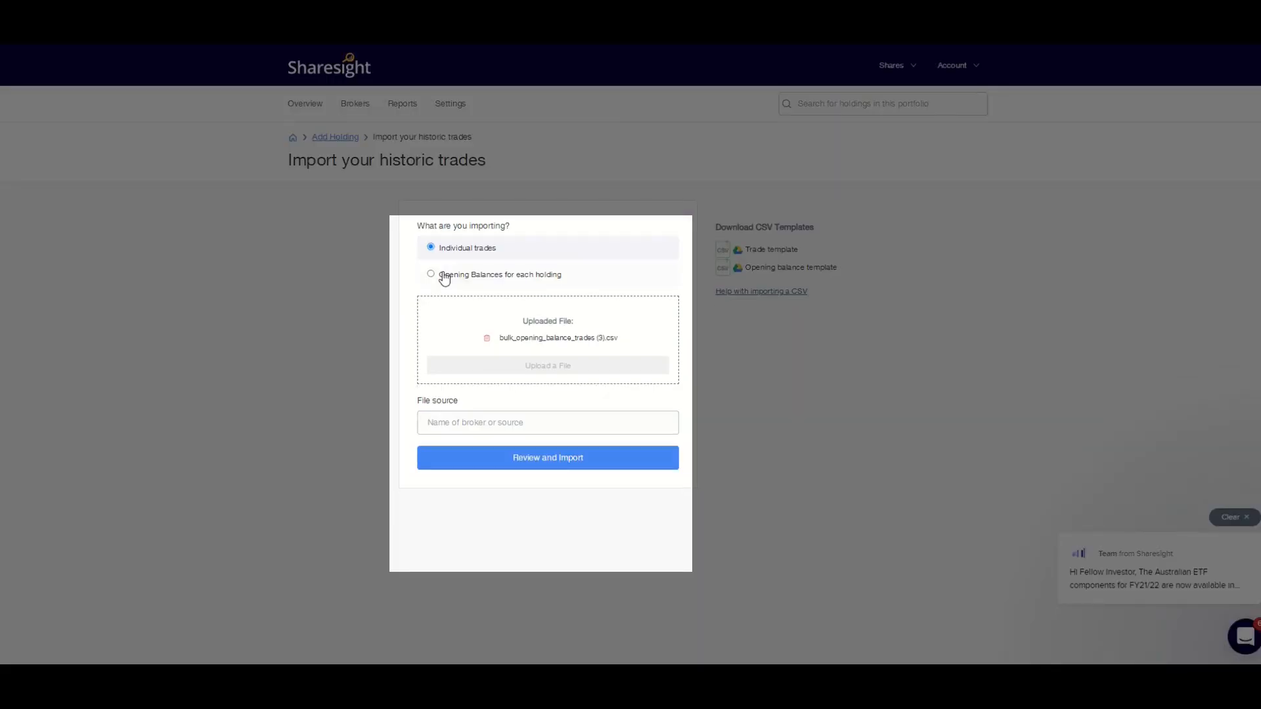
left_click(442, 275)
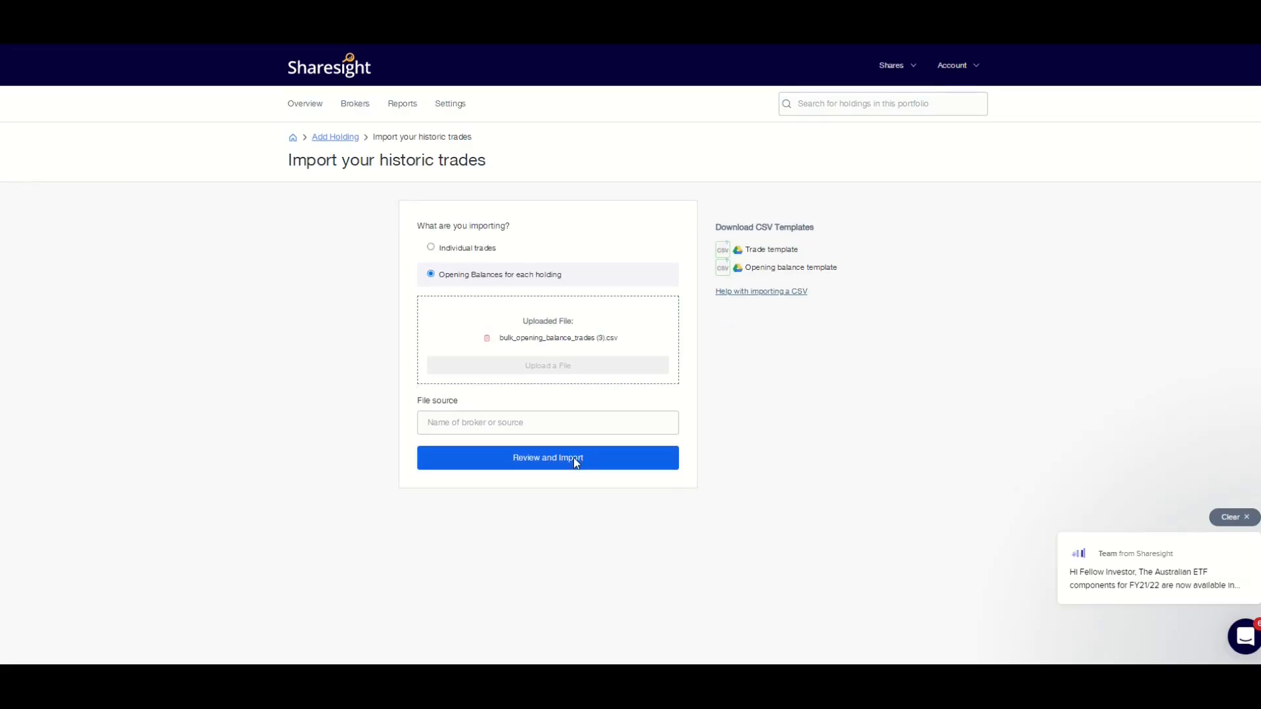
left_click(577, 458)
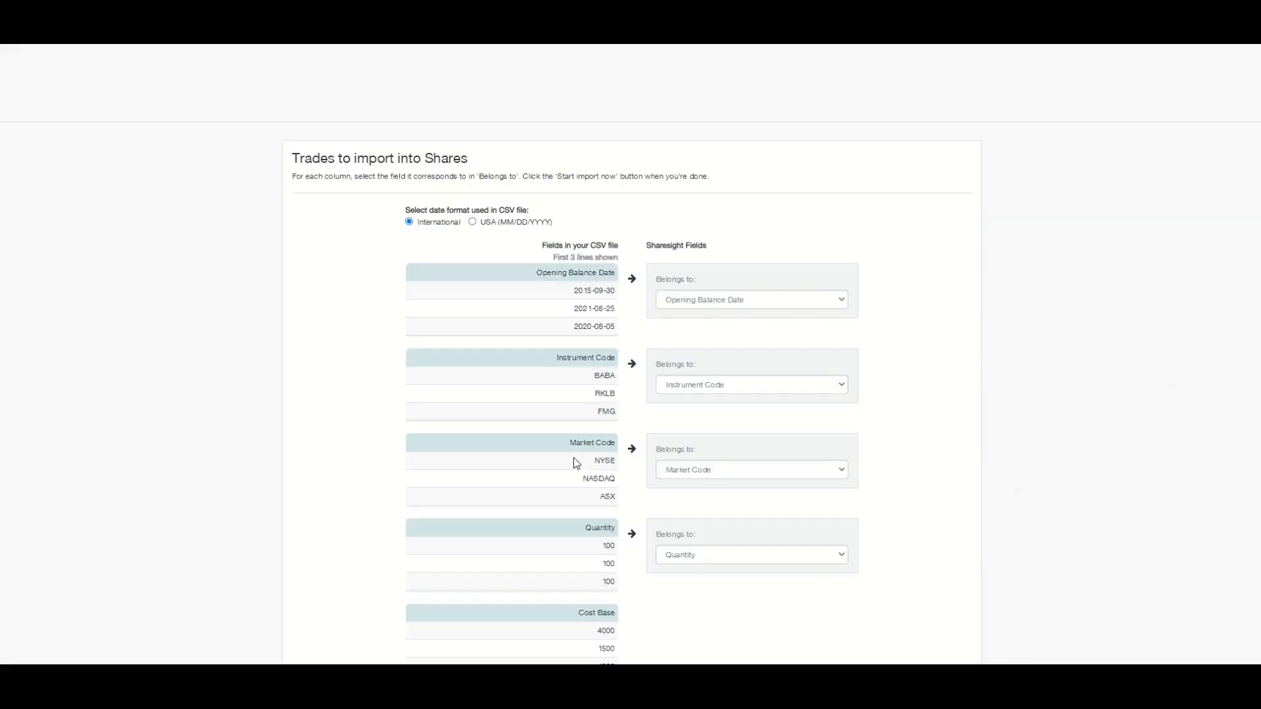
Accept the column mappings and start the import
scroll(726, 433, "down", 6)
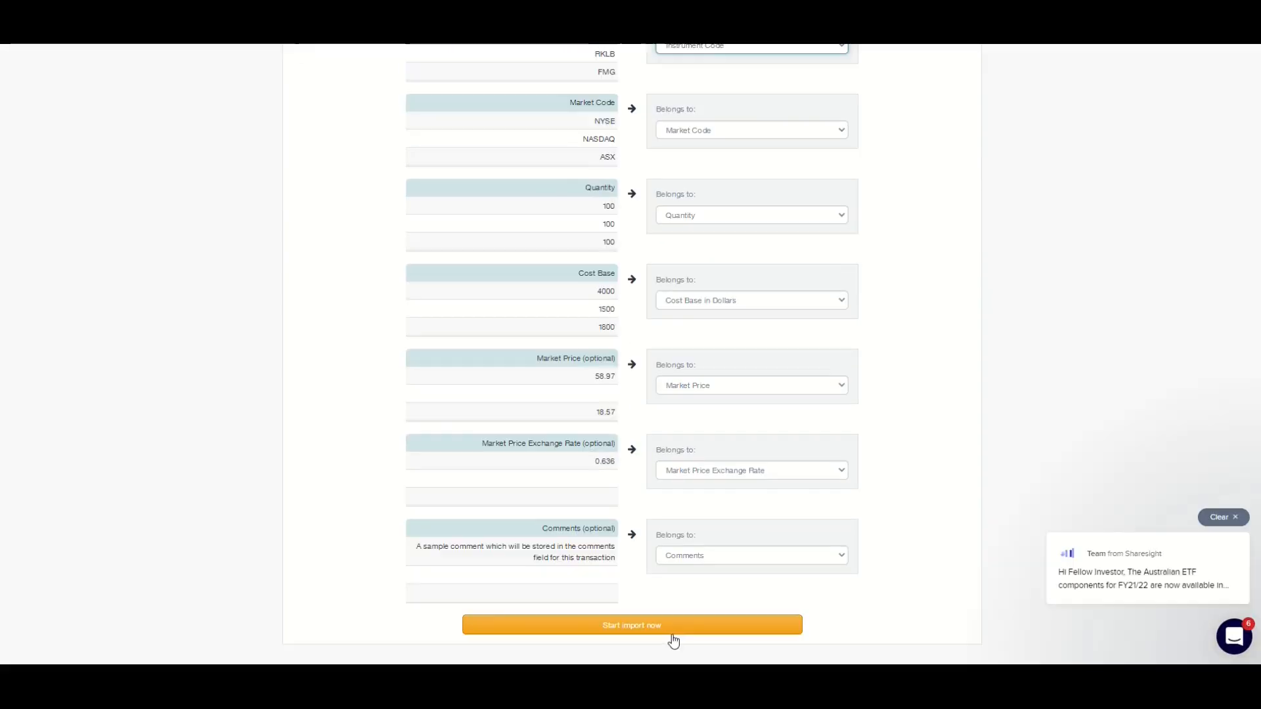
left_click(666, 632)
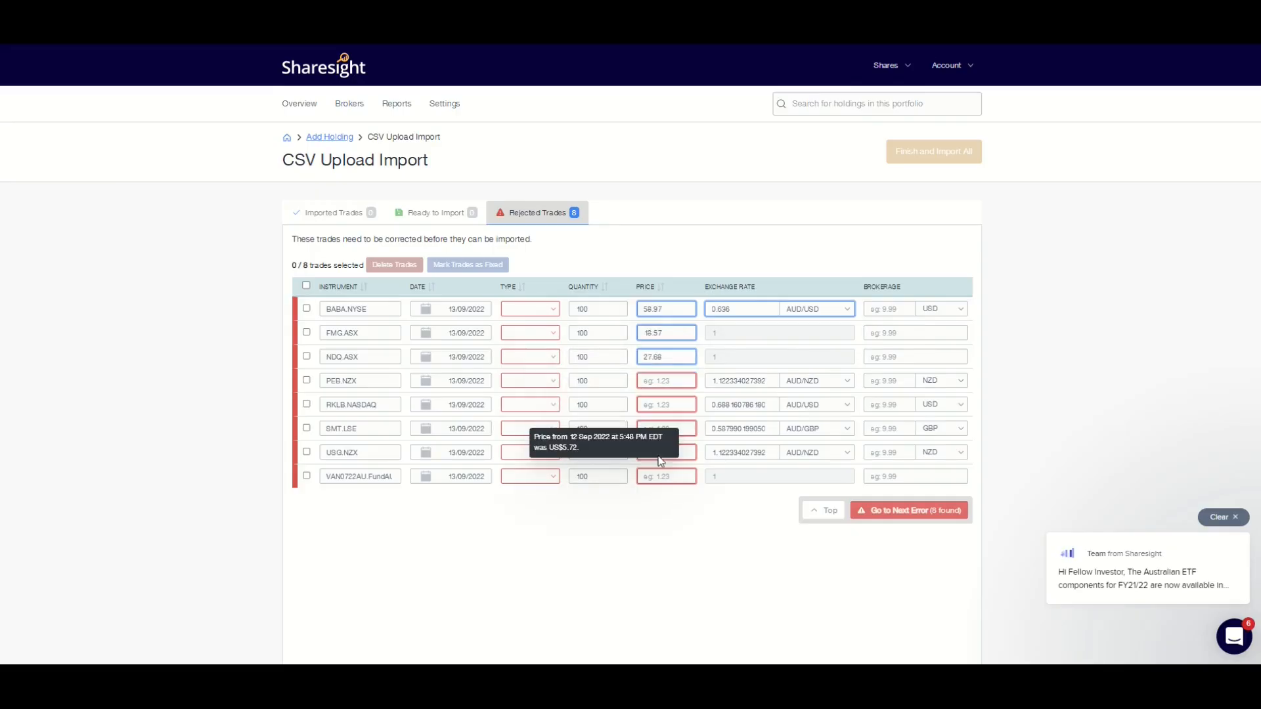
Set the trade type of each rejected trade to Buy
left_click(553, 311)
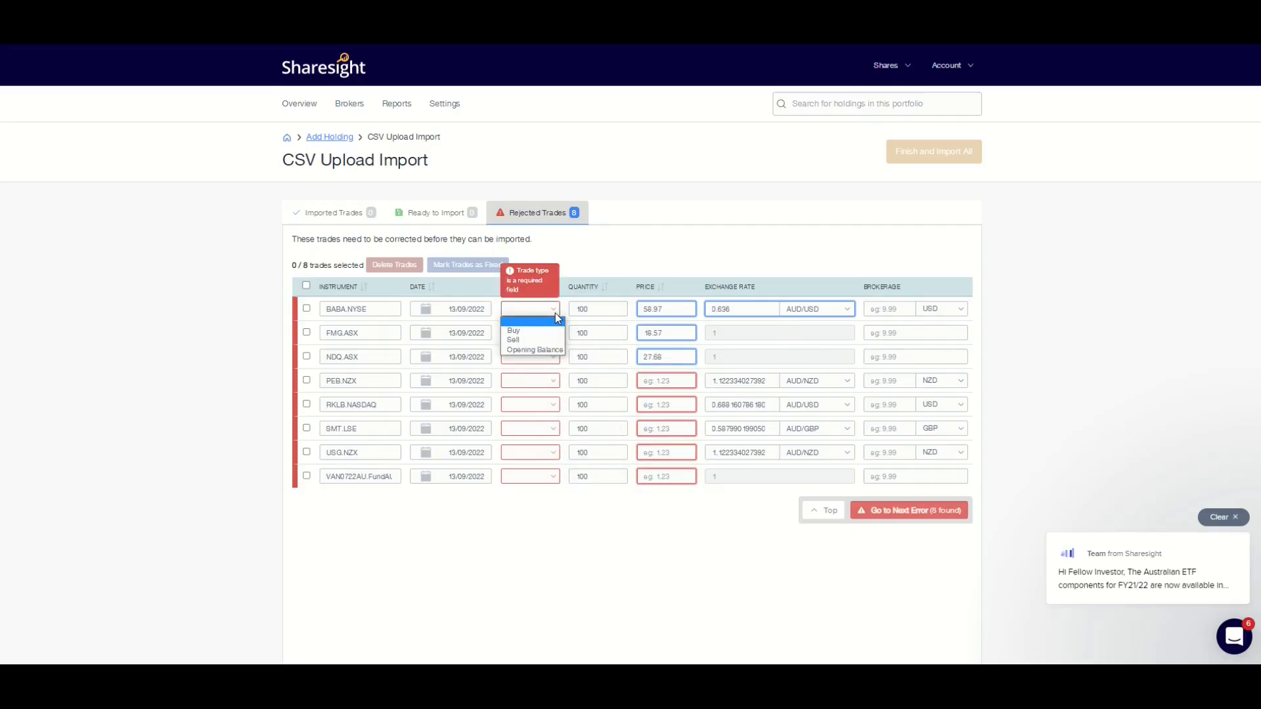
left_click(554, 331)
left_click(553, 333)
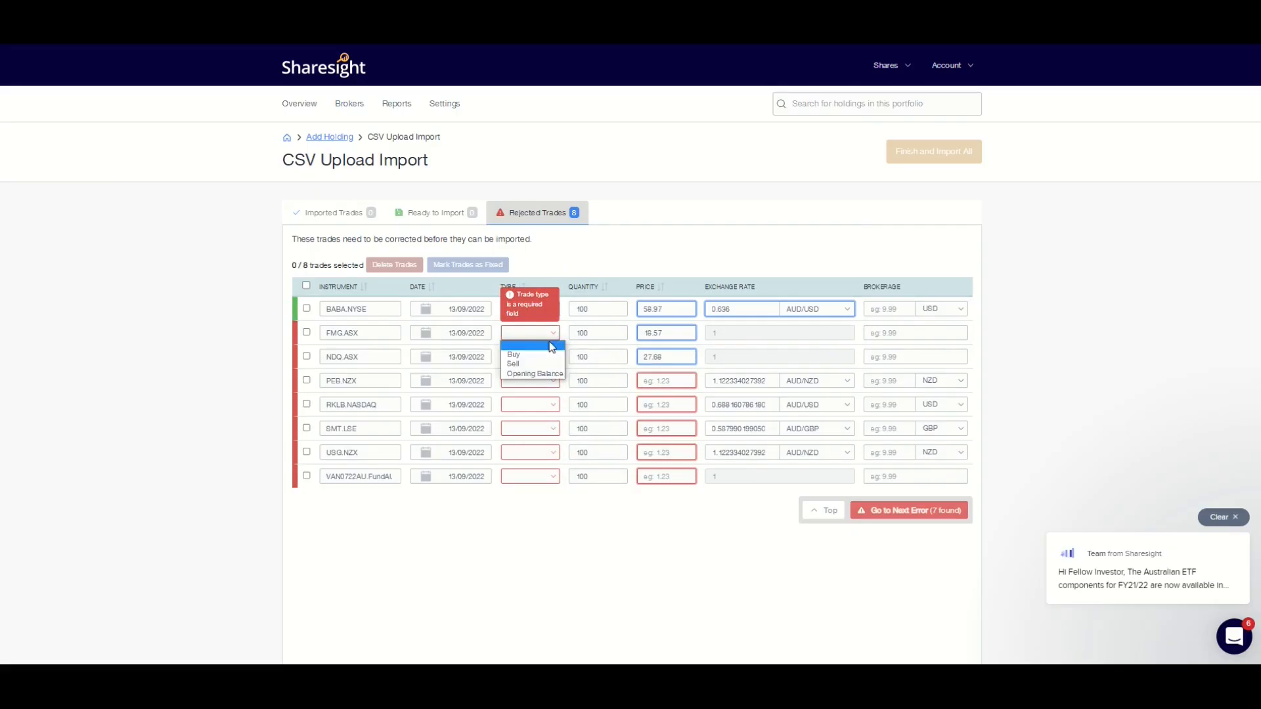
left_click(549, 355)
left_click(553, 357)
left_click(546, 378)
left_click(545, 386)
left_click(543, 405)
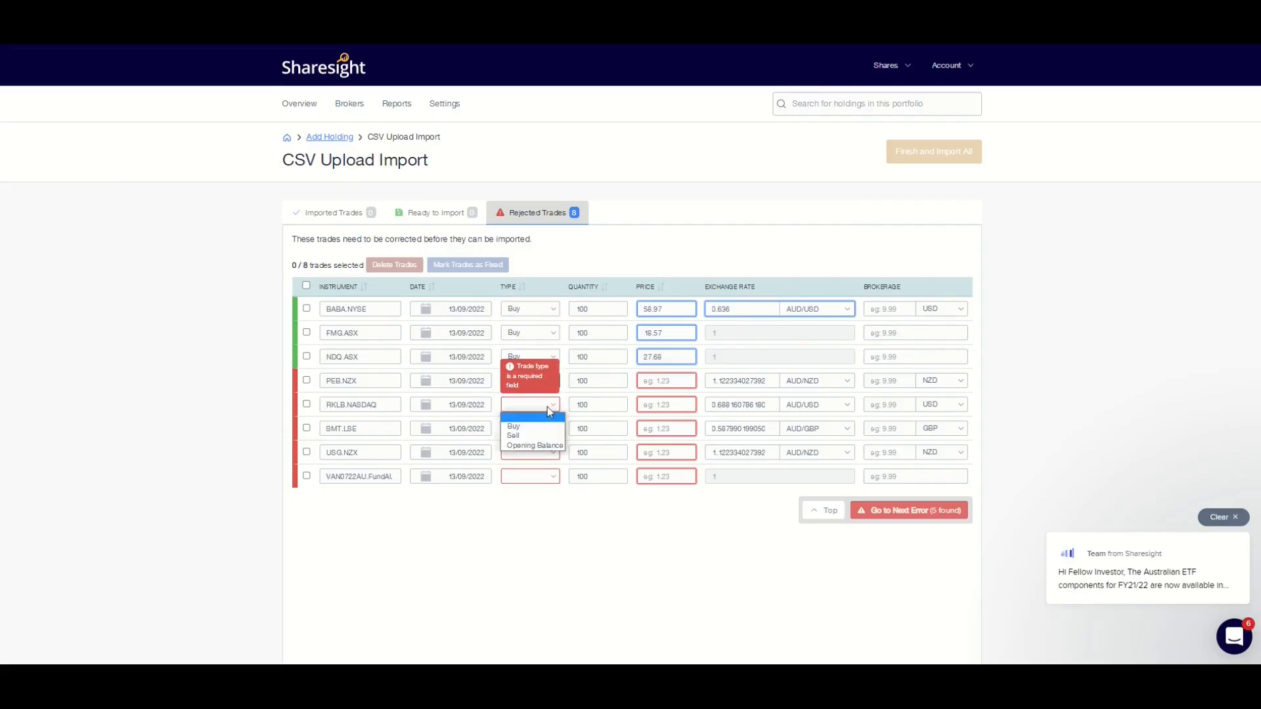
left_click(542, 427)
left_click(553, 428)
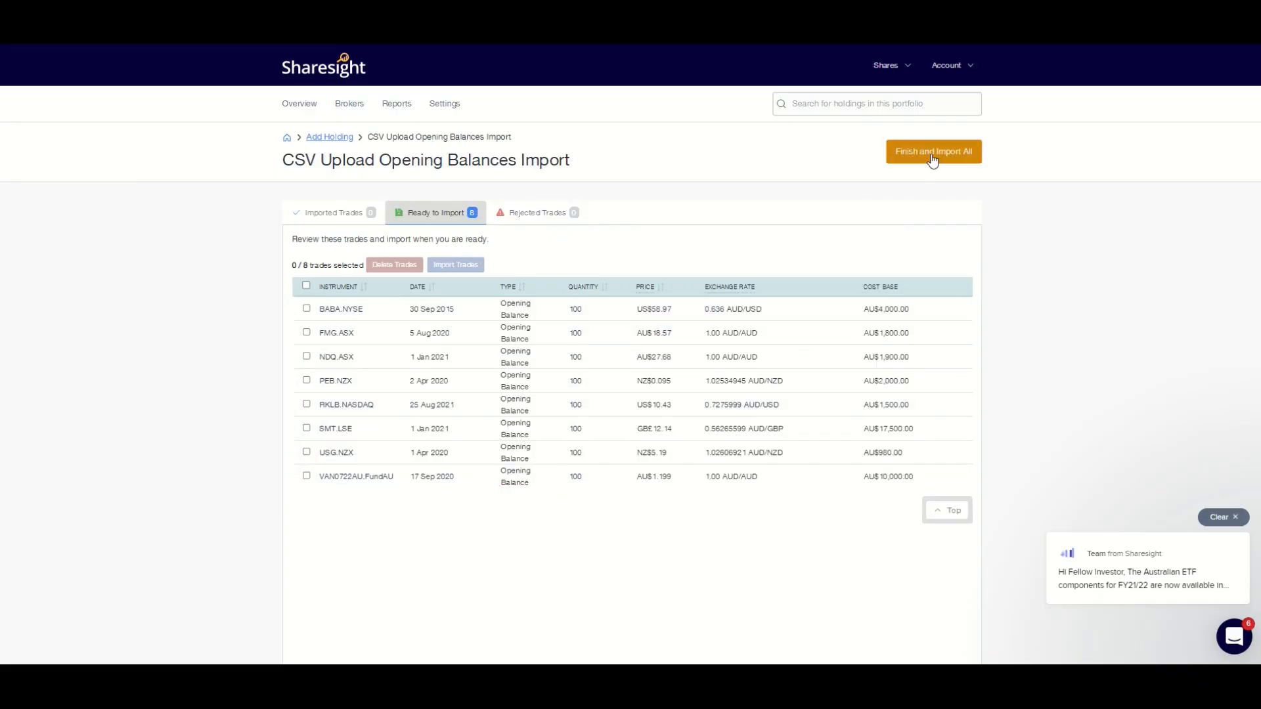
Finish and import all trades and go back to the portfolio overview
left_click(931, 159)
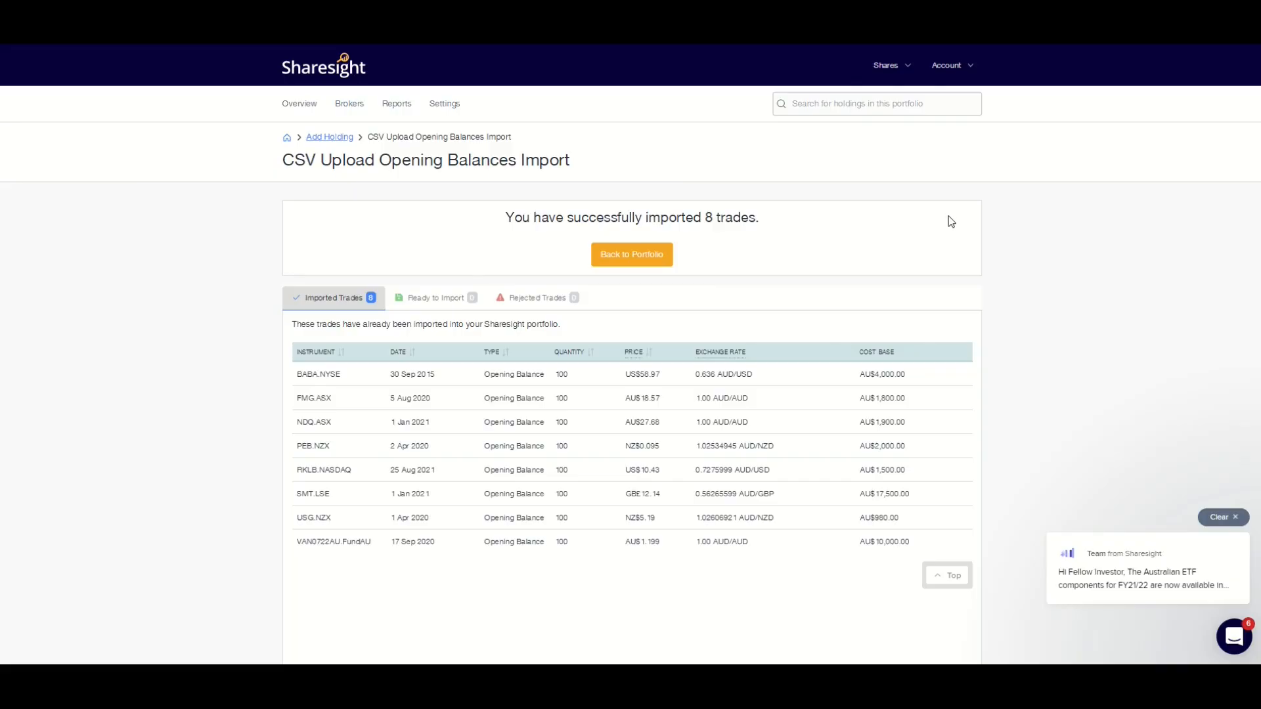
left_click(636, 258)
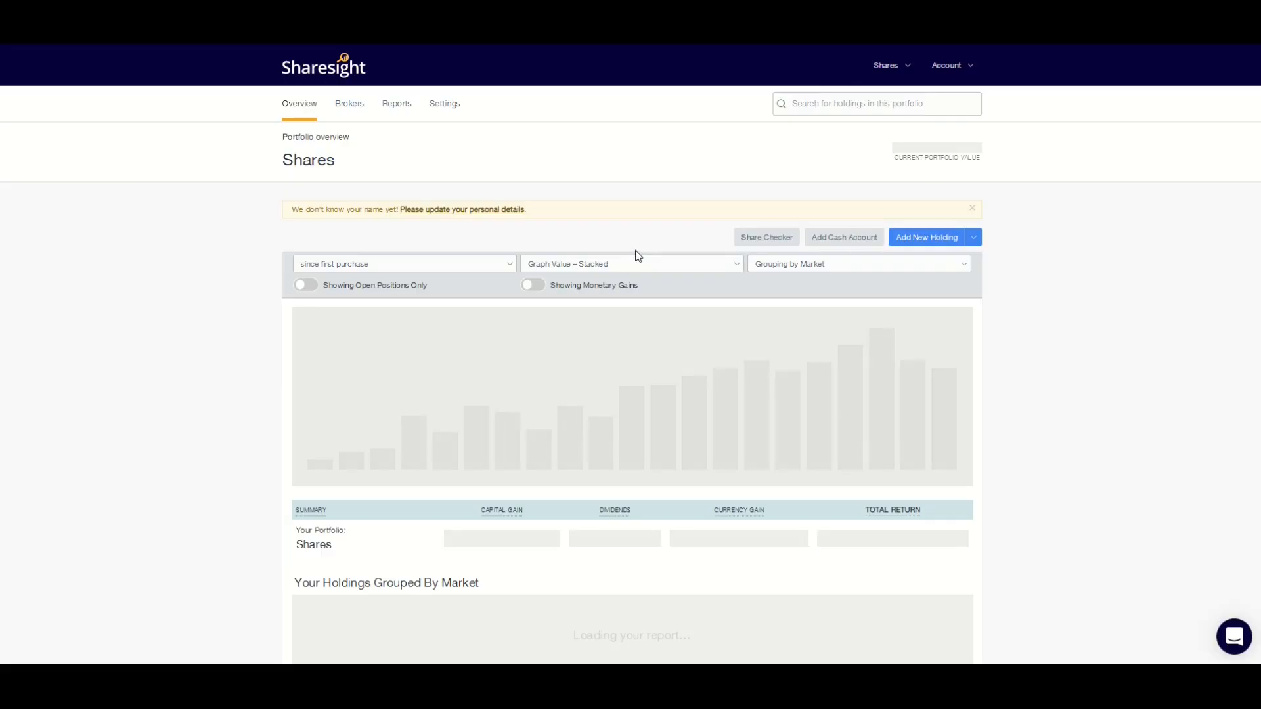
scroll(637, 356, "down", 1)
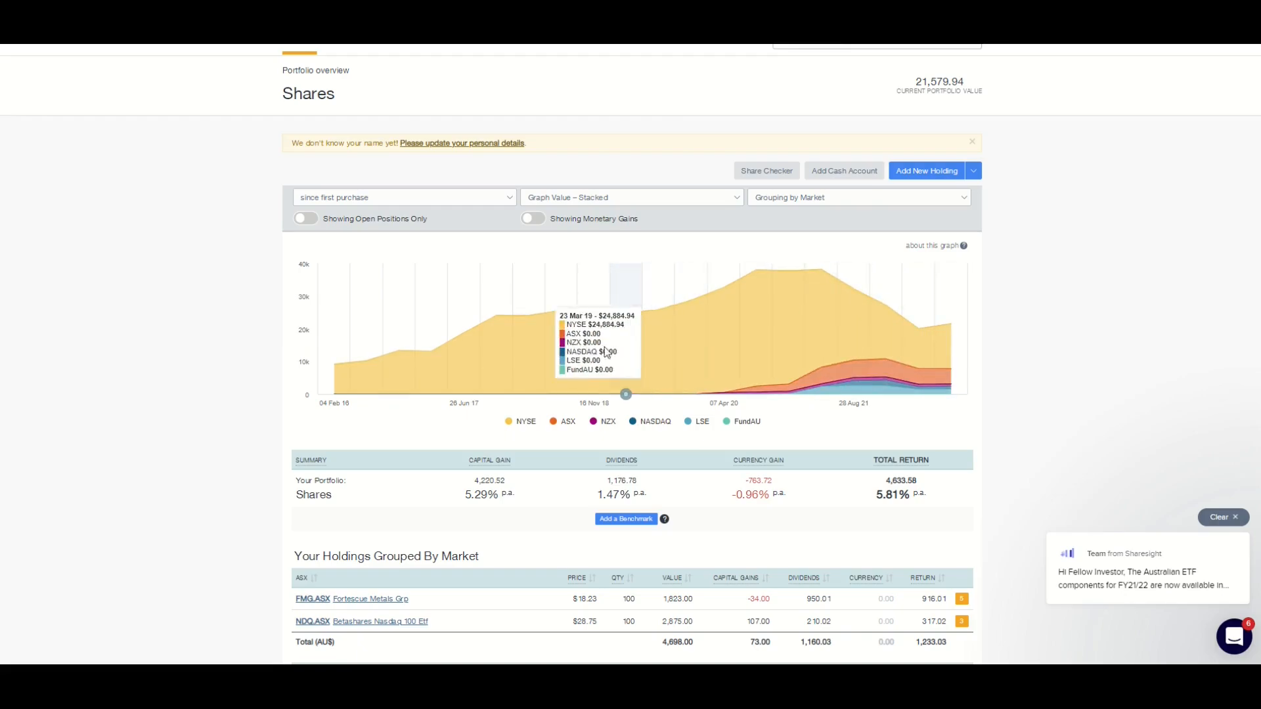
left_click(405, 197)
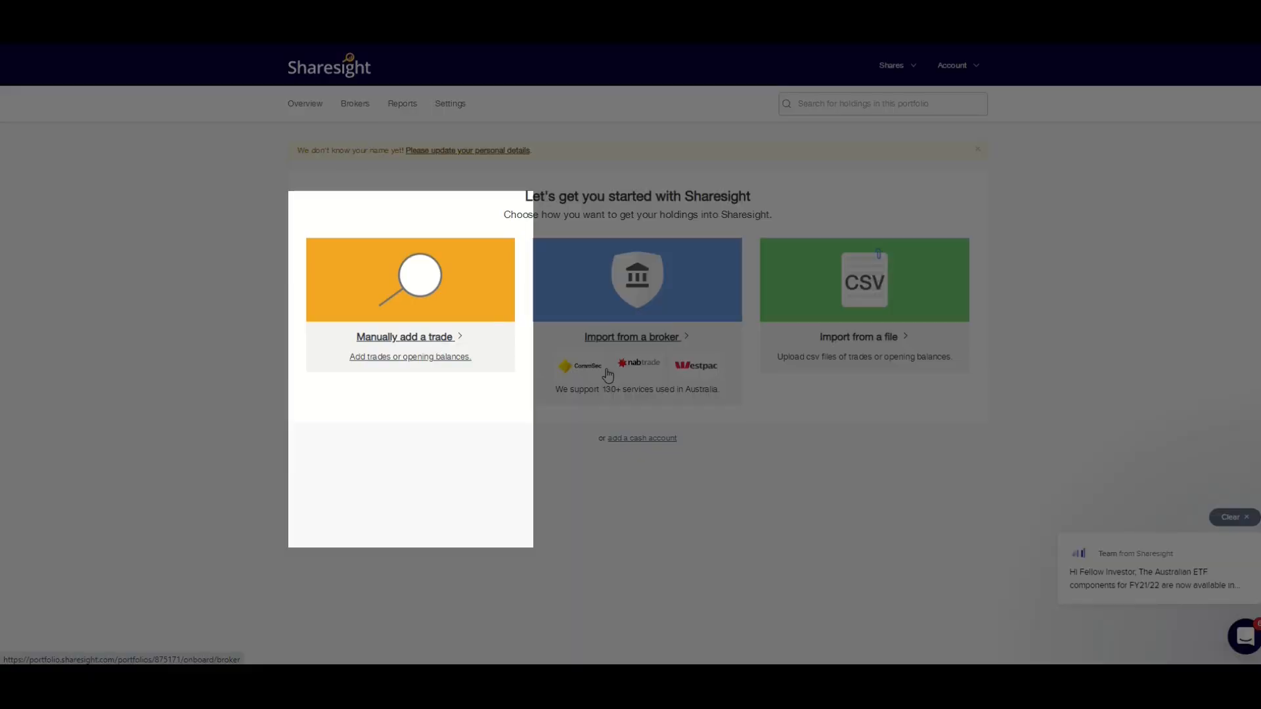
Create a custom investment with code 1, name 100 The Avenue and description Property Fund
left_click(436, 337)
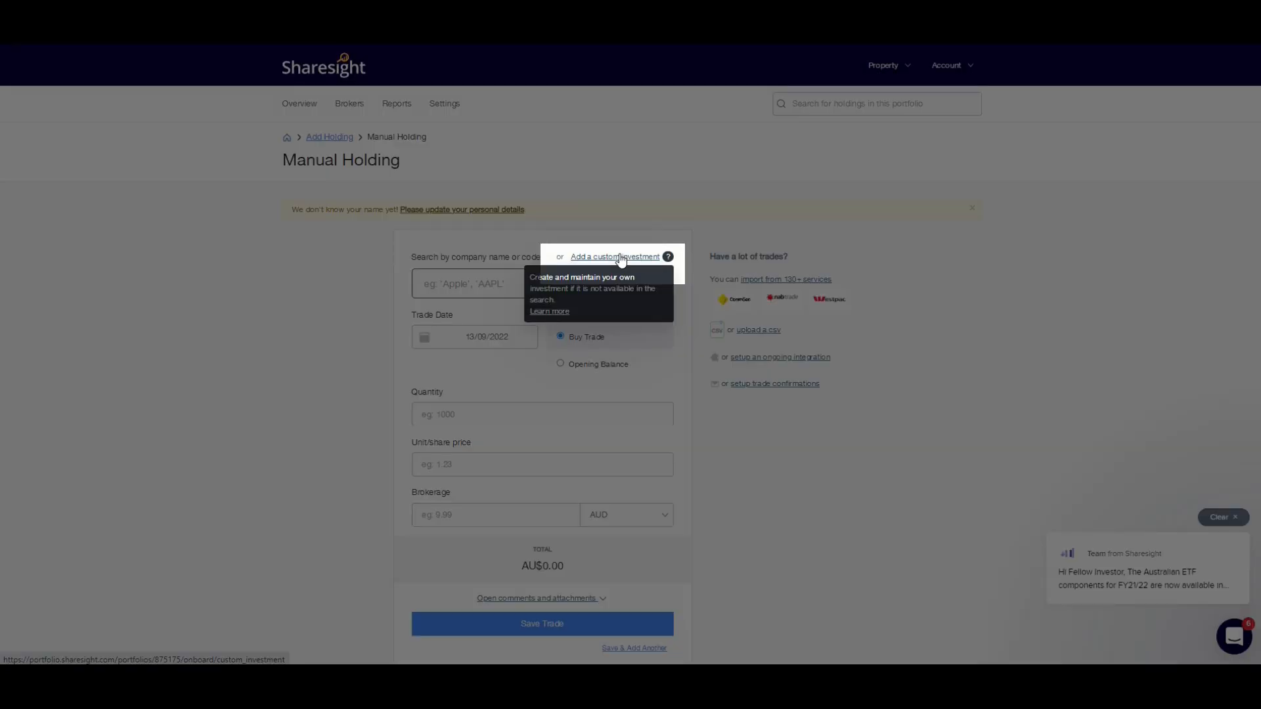
left_click(620, 258)
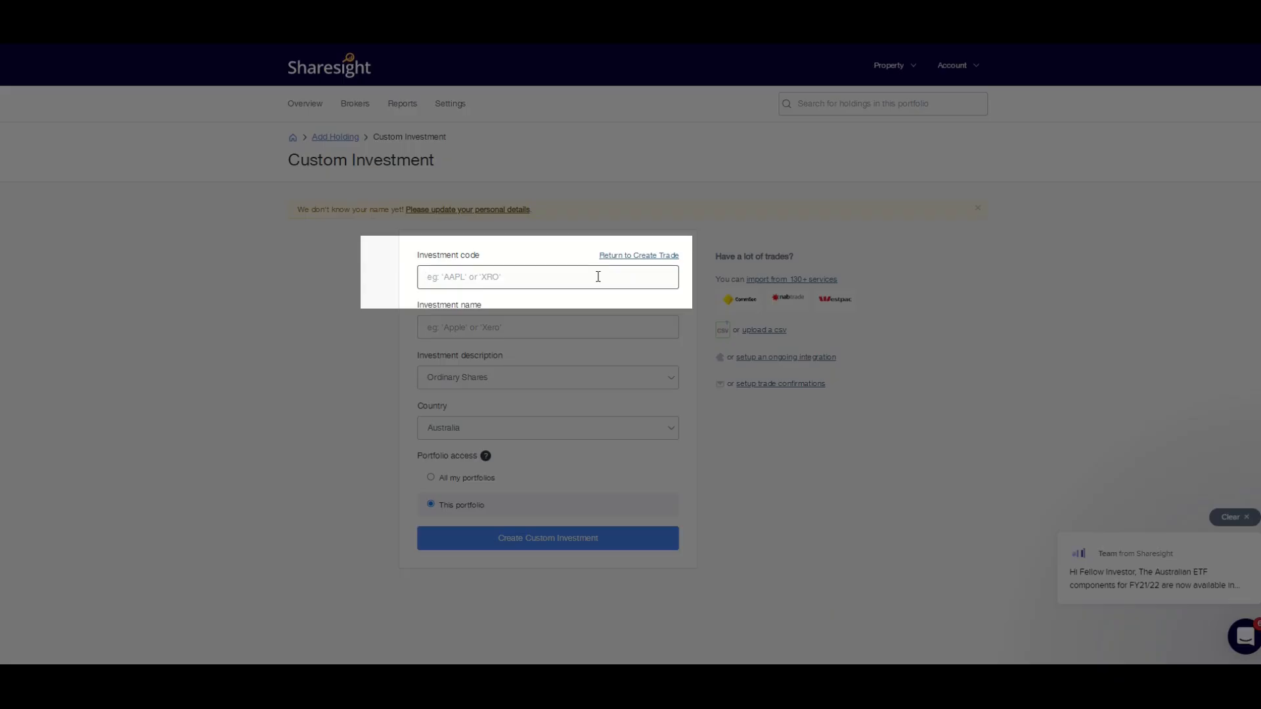
type("10")
key("Tab")
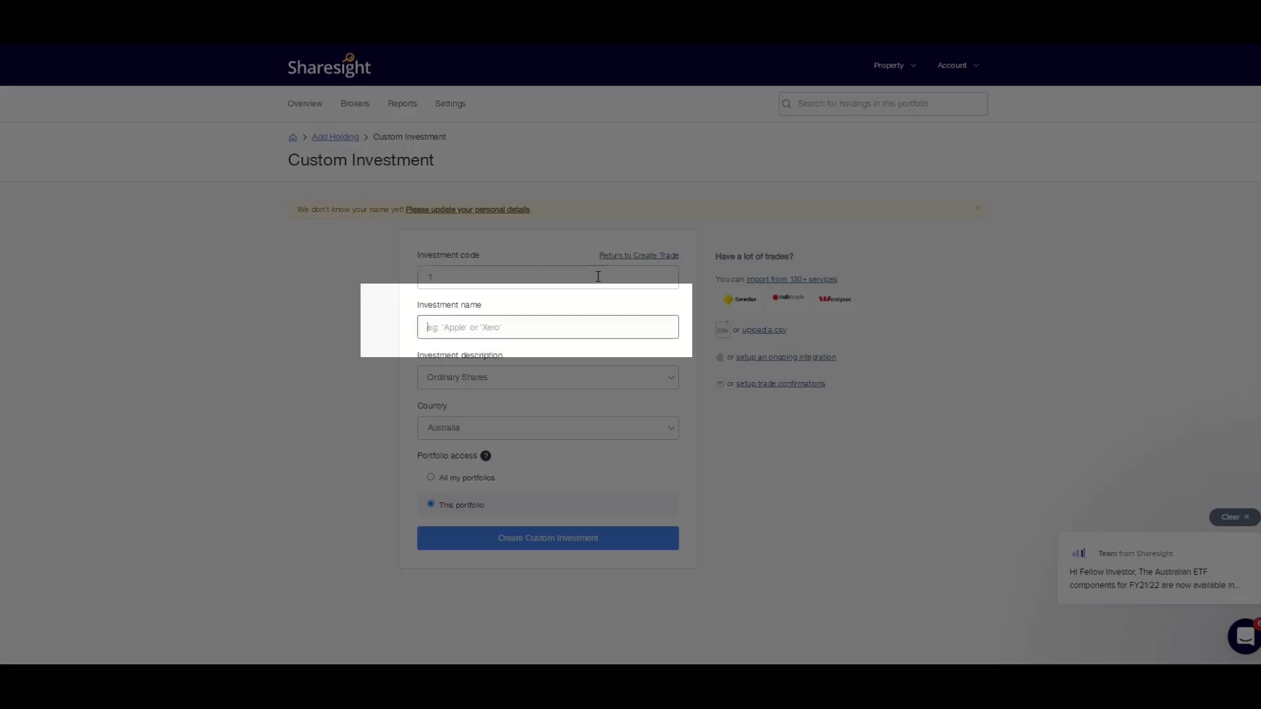
type("100 The Avenue")
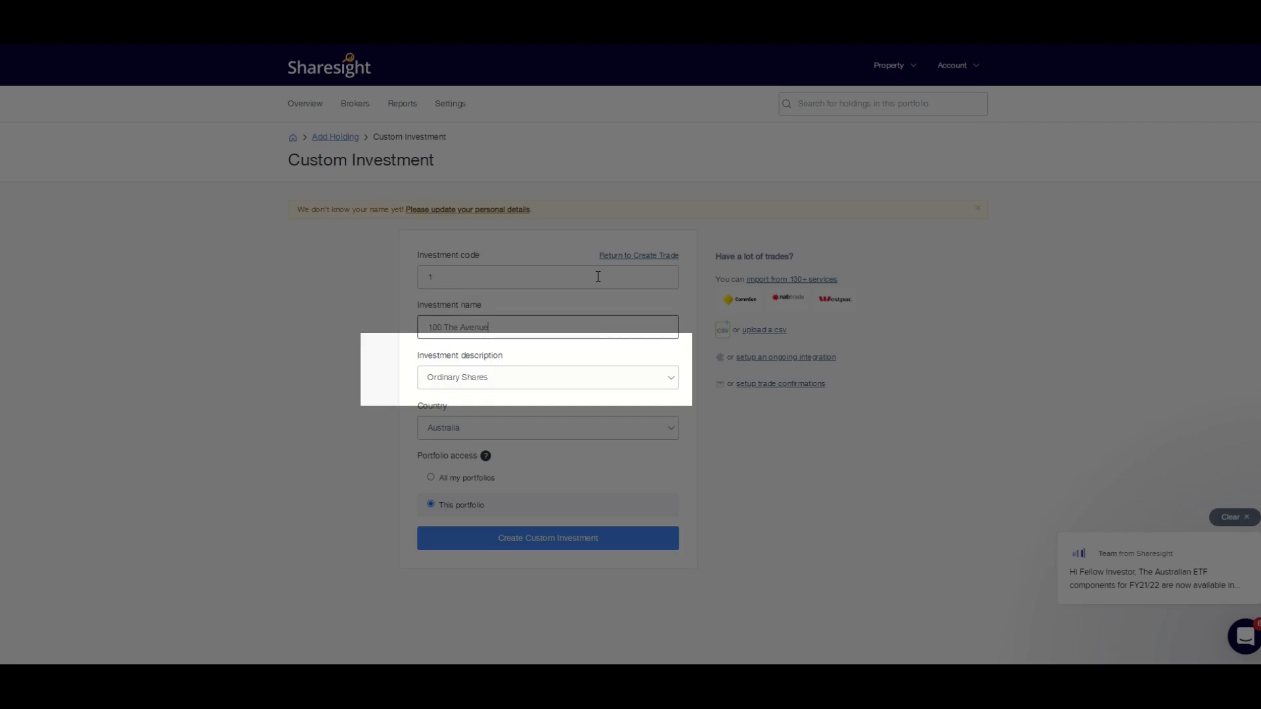
left_click(565, 379)
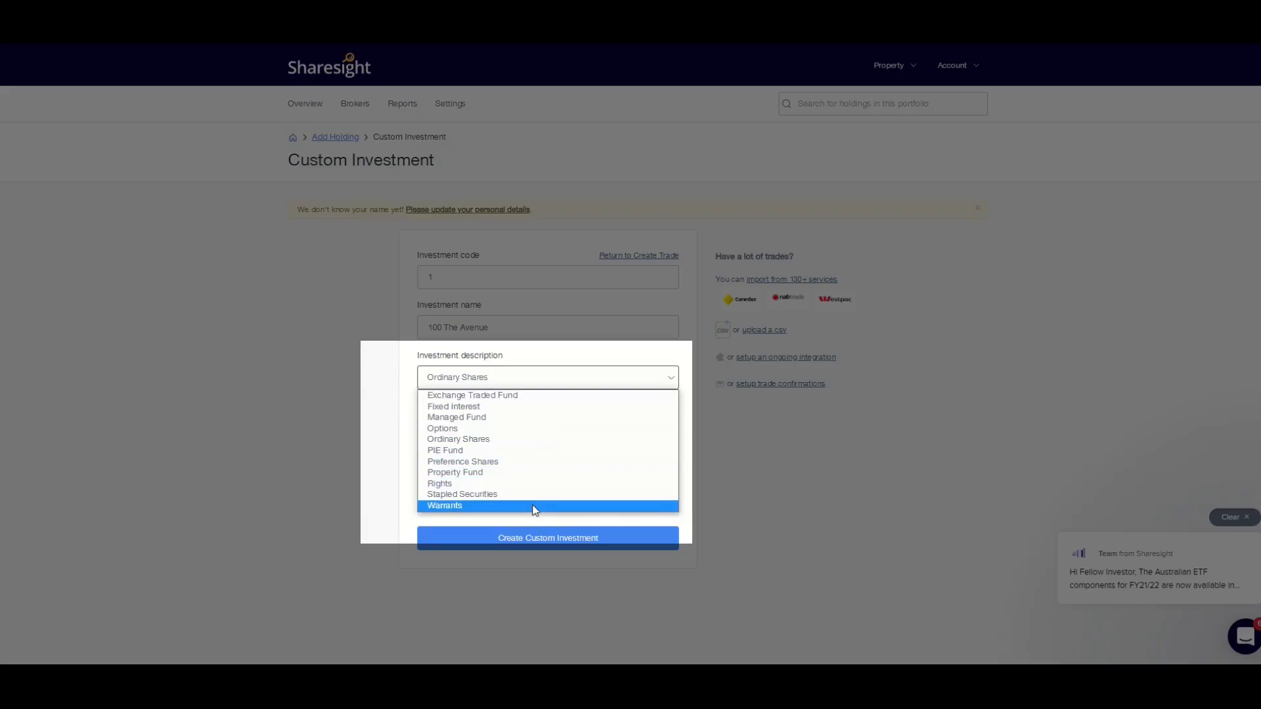
left_click(545, 472)
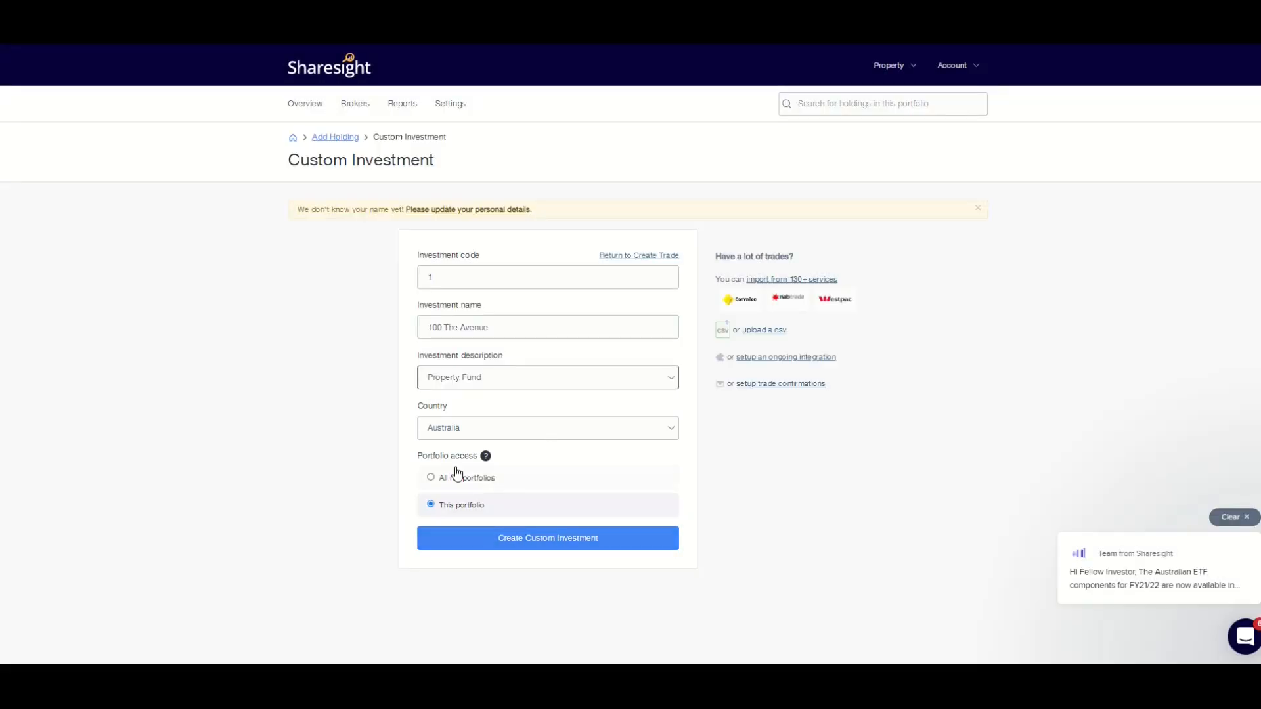
left_click(533, 545)
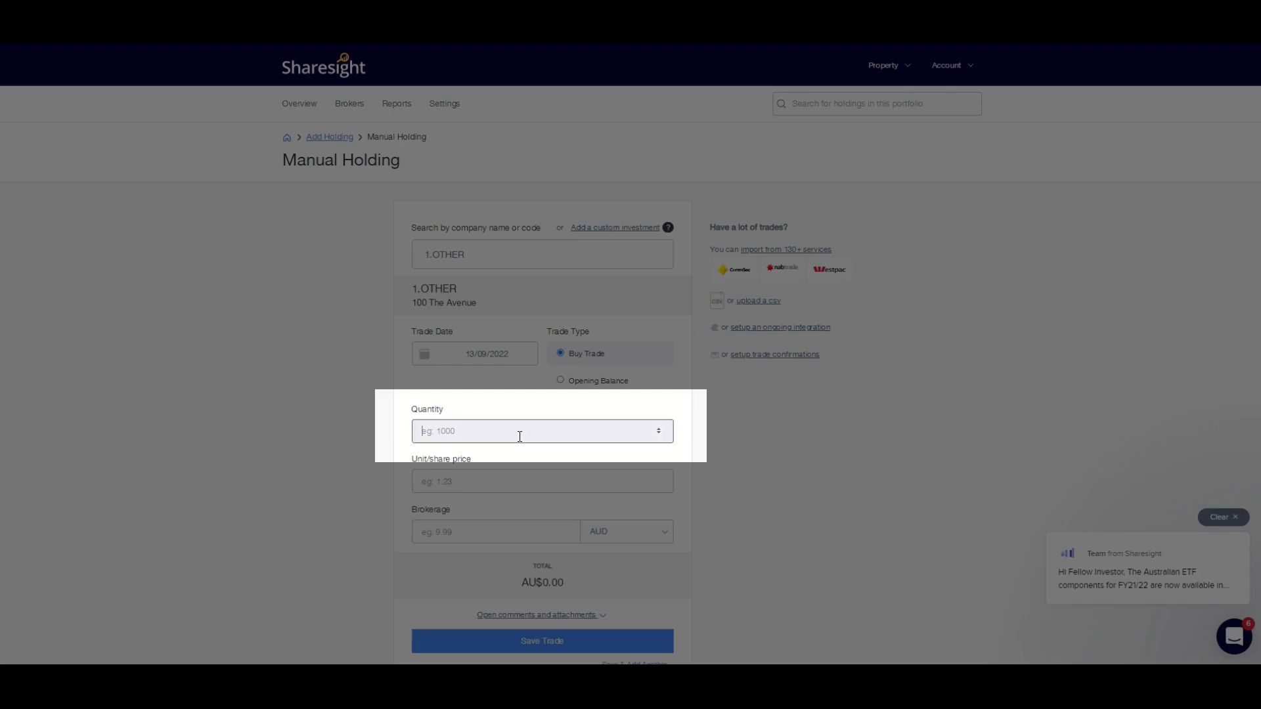
Enter a buy trade of quantity 1 at unit price 400000 with brokerage 3000 AUD
type("1")
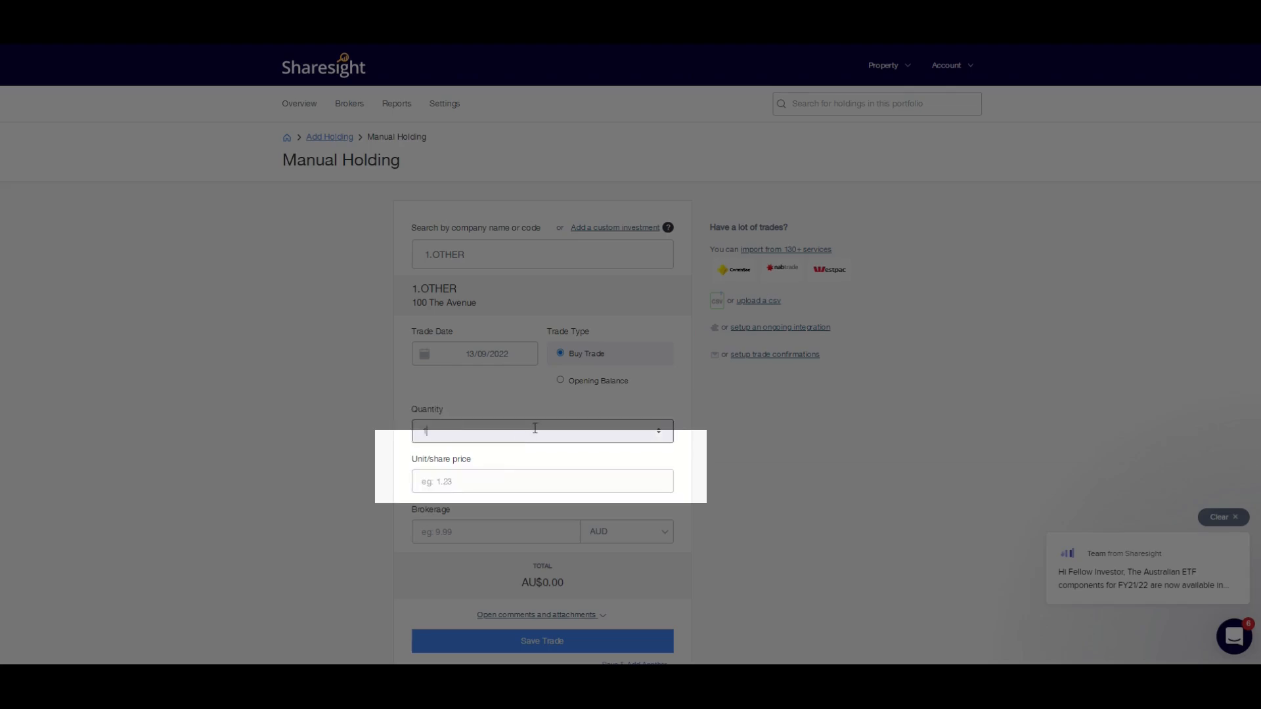
left_click(510, 483)
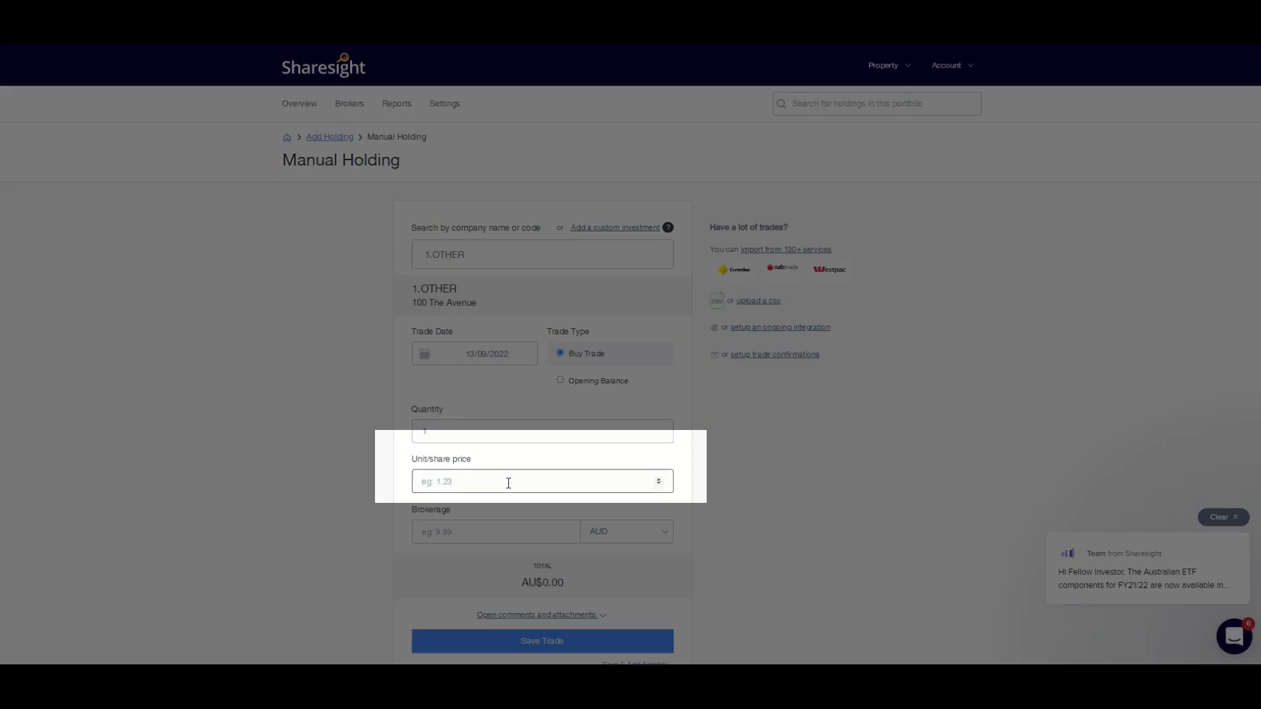
type("400000")
left_click(526, 533)
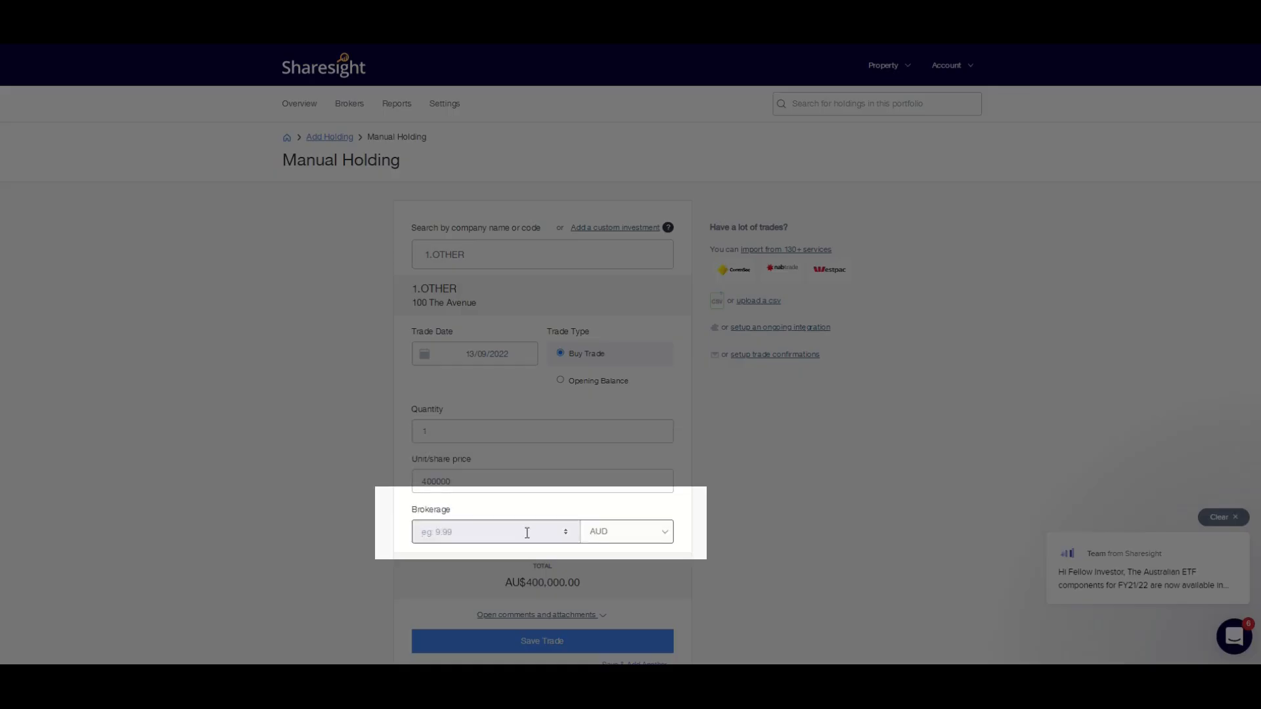
type("3000")
left_click(789, 514)
scroll(790, 515, "down", 1)
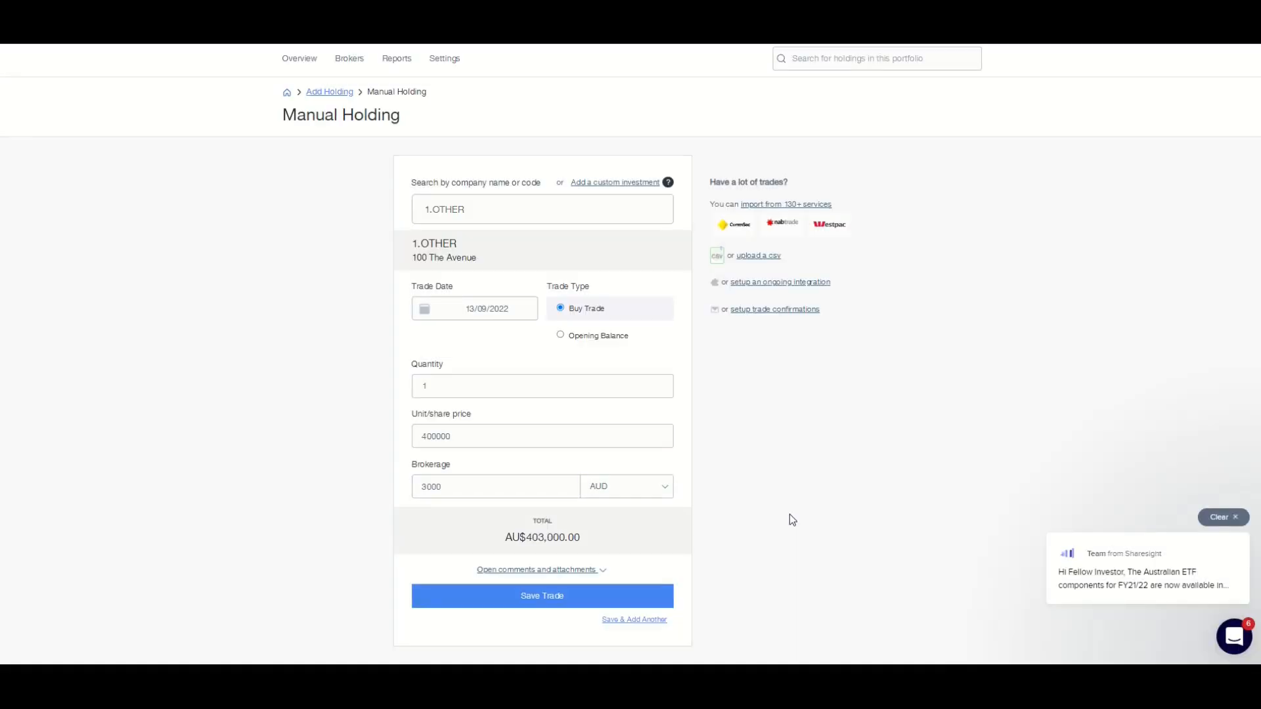